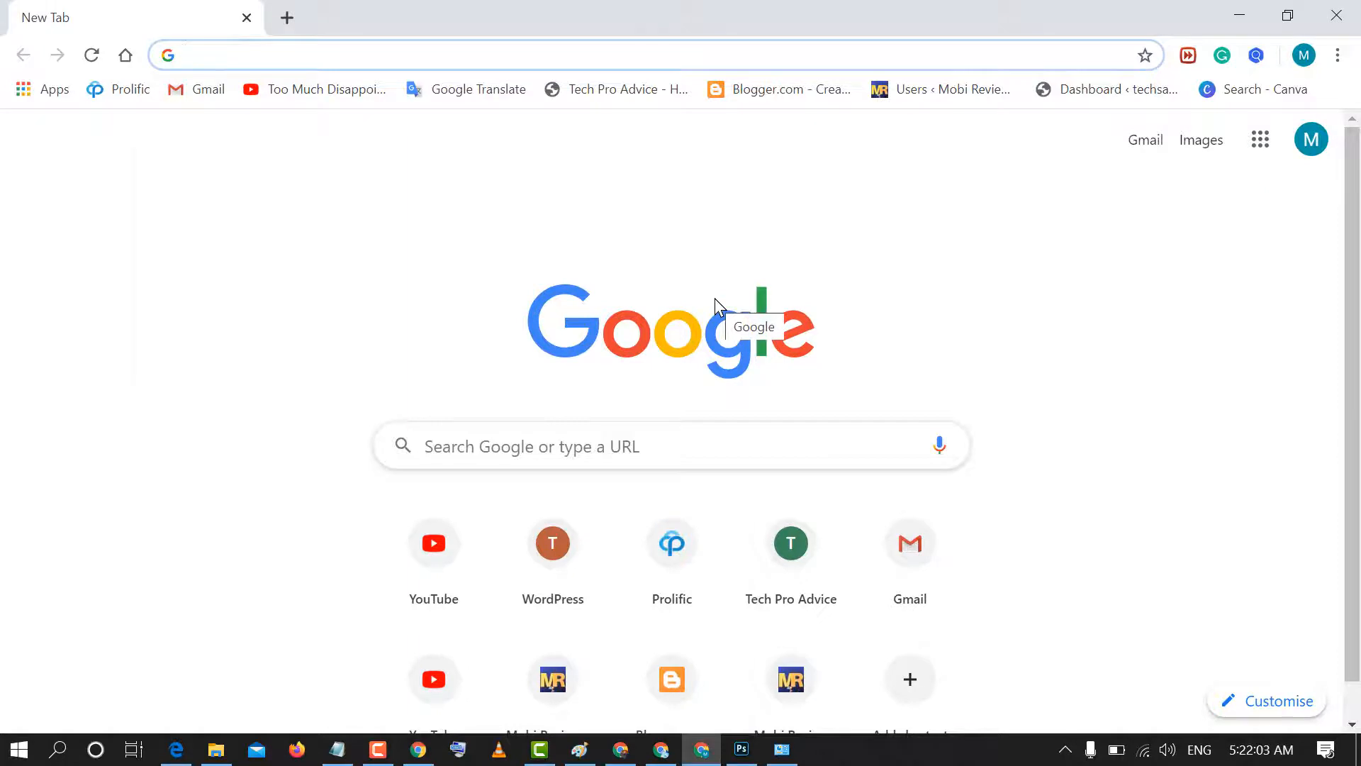
- Load zoom.us in Chrome by entering ZOOM in the address bar
type("ZOOM")
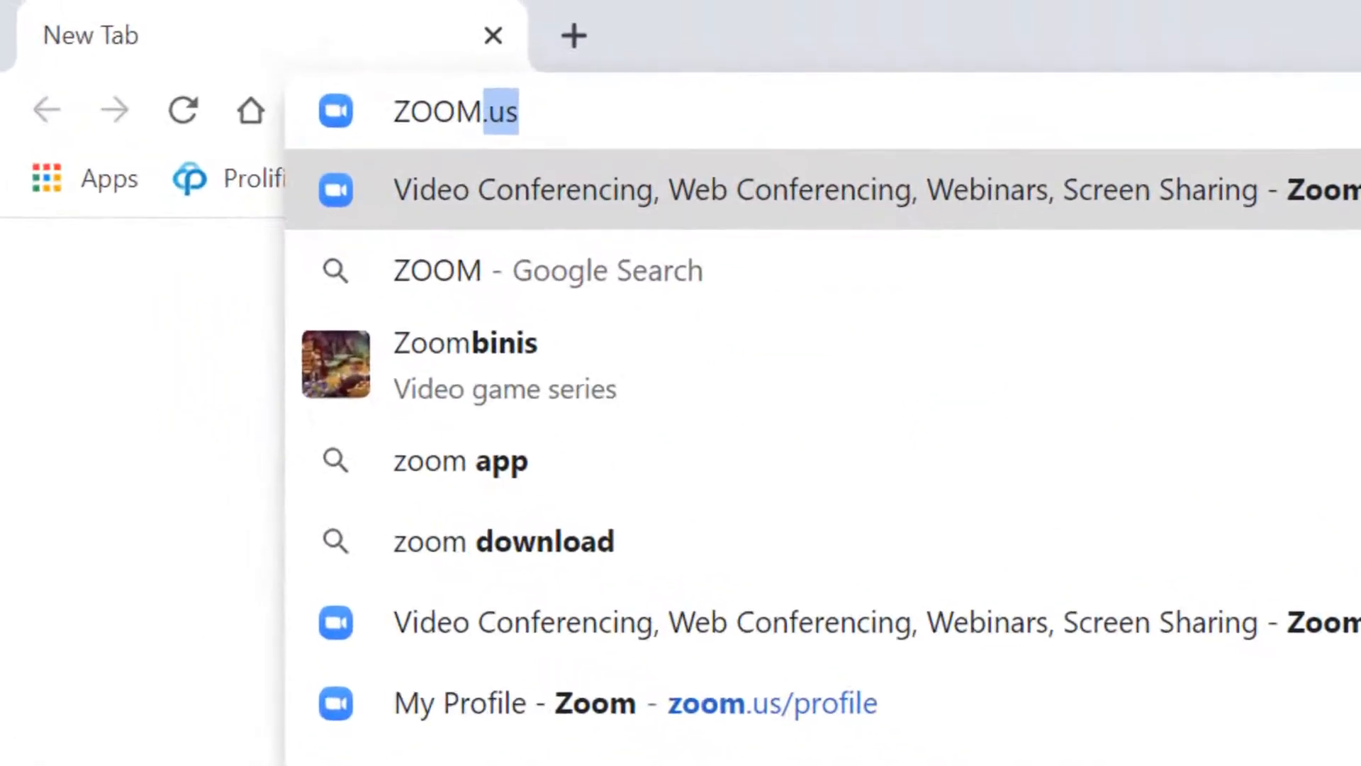
key("Return")
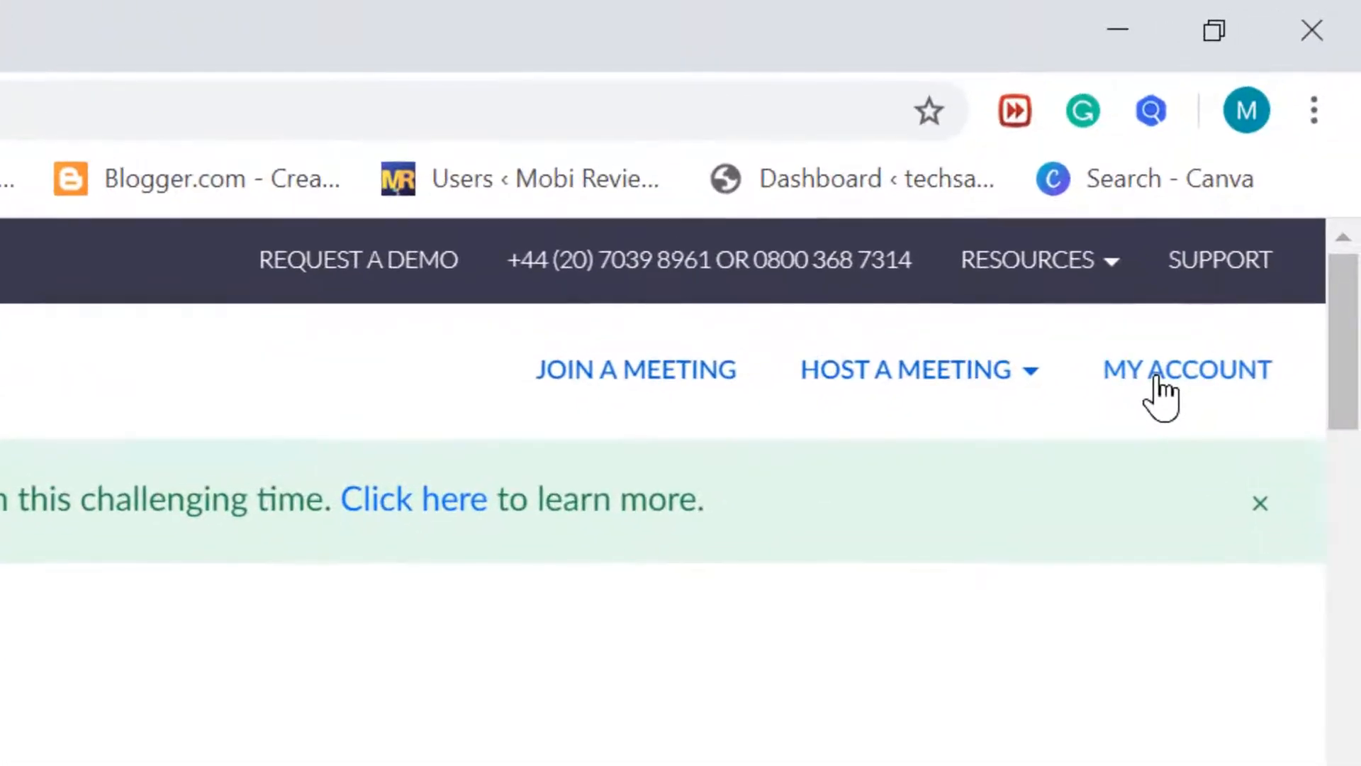
- Go to My Account and start a new scheduled meeting titled My Meeting
left_click(1156, 377)
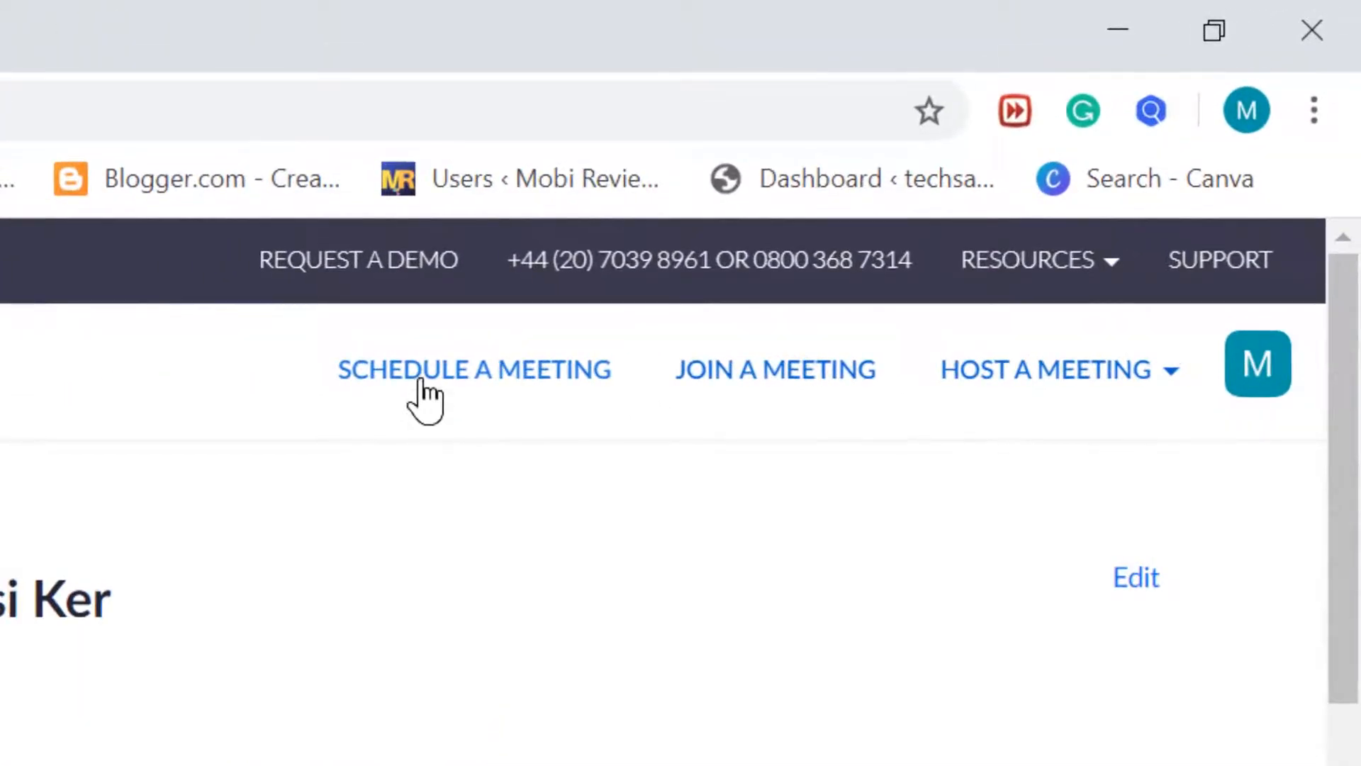
left_click(423, 379)
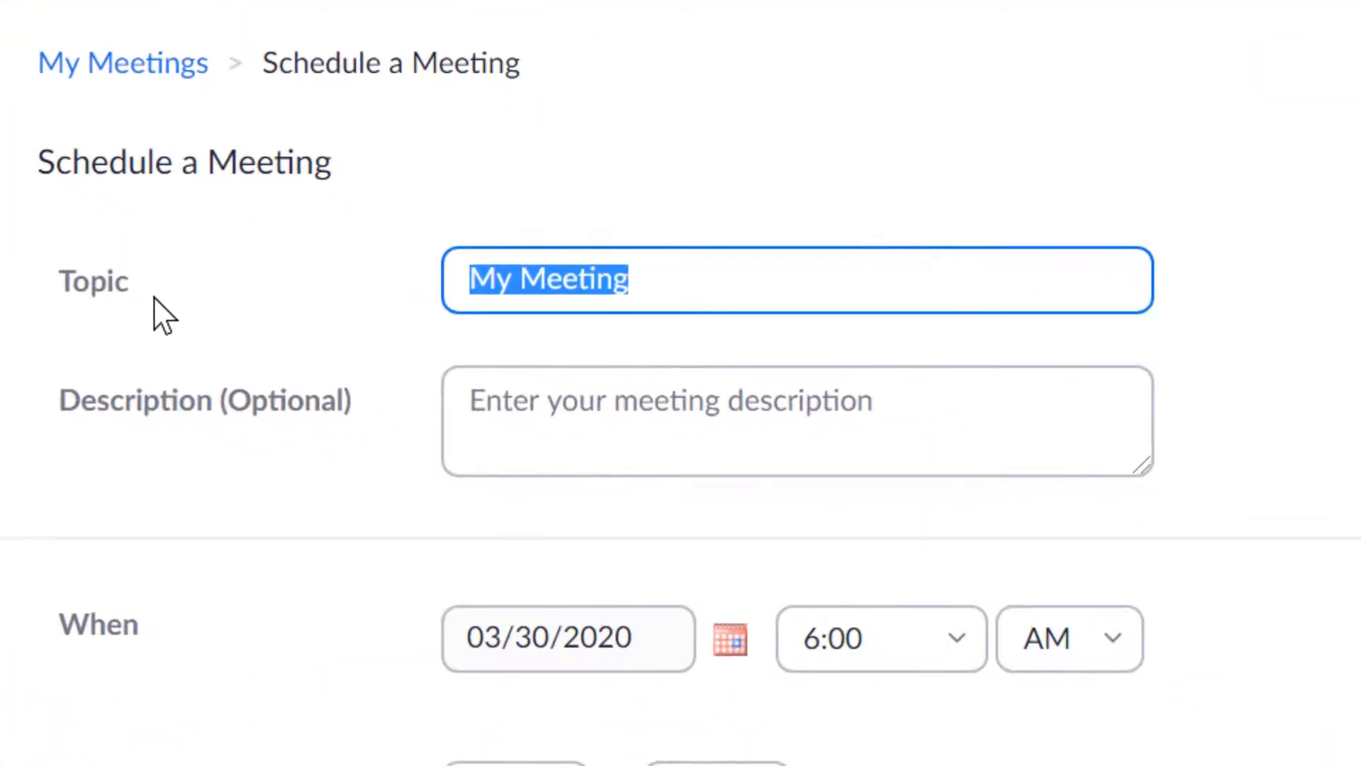
- Set the meeting duration to 0 hours and 30 minutes, keeping the London time zone
left_click(532, 275)
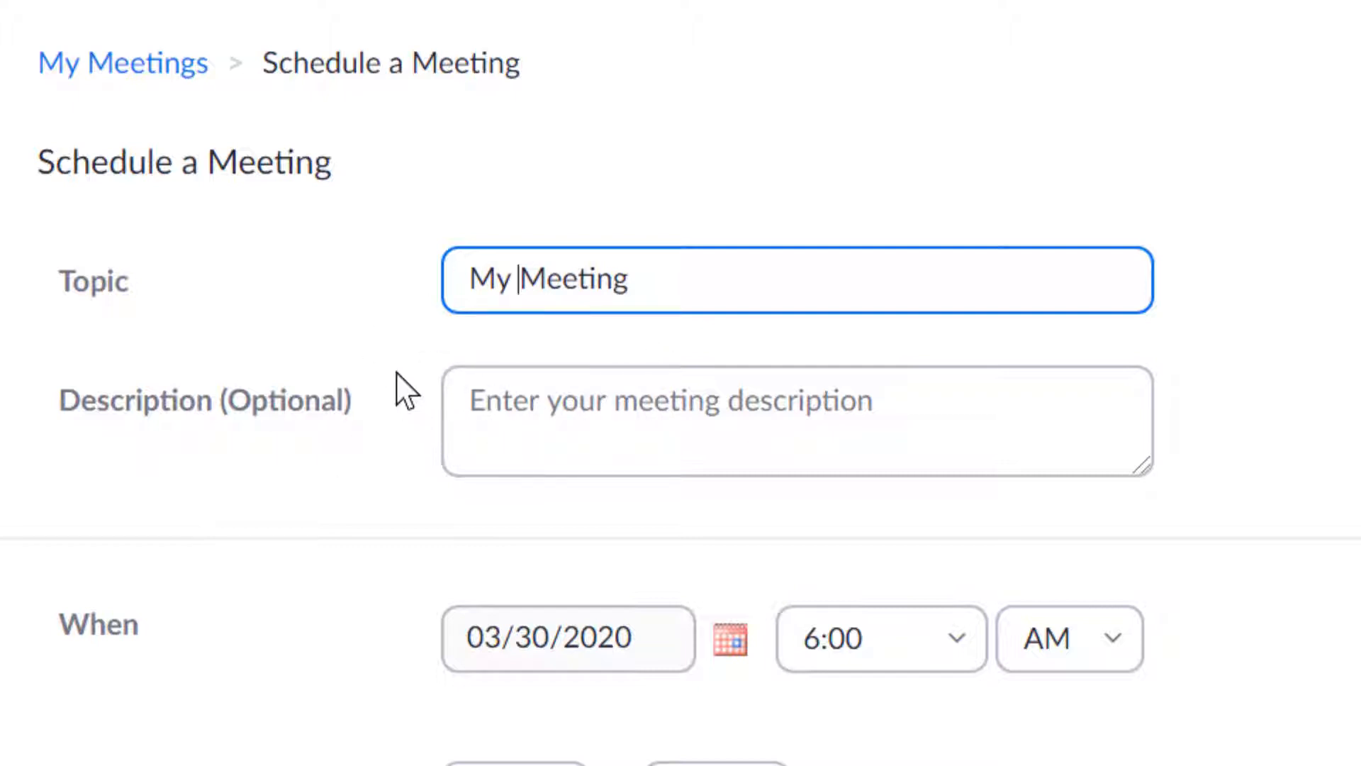
scroll(394, 390, "down", 3)
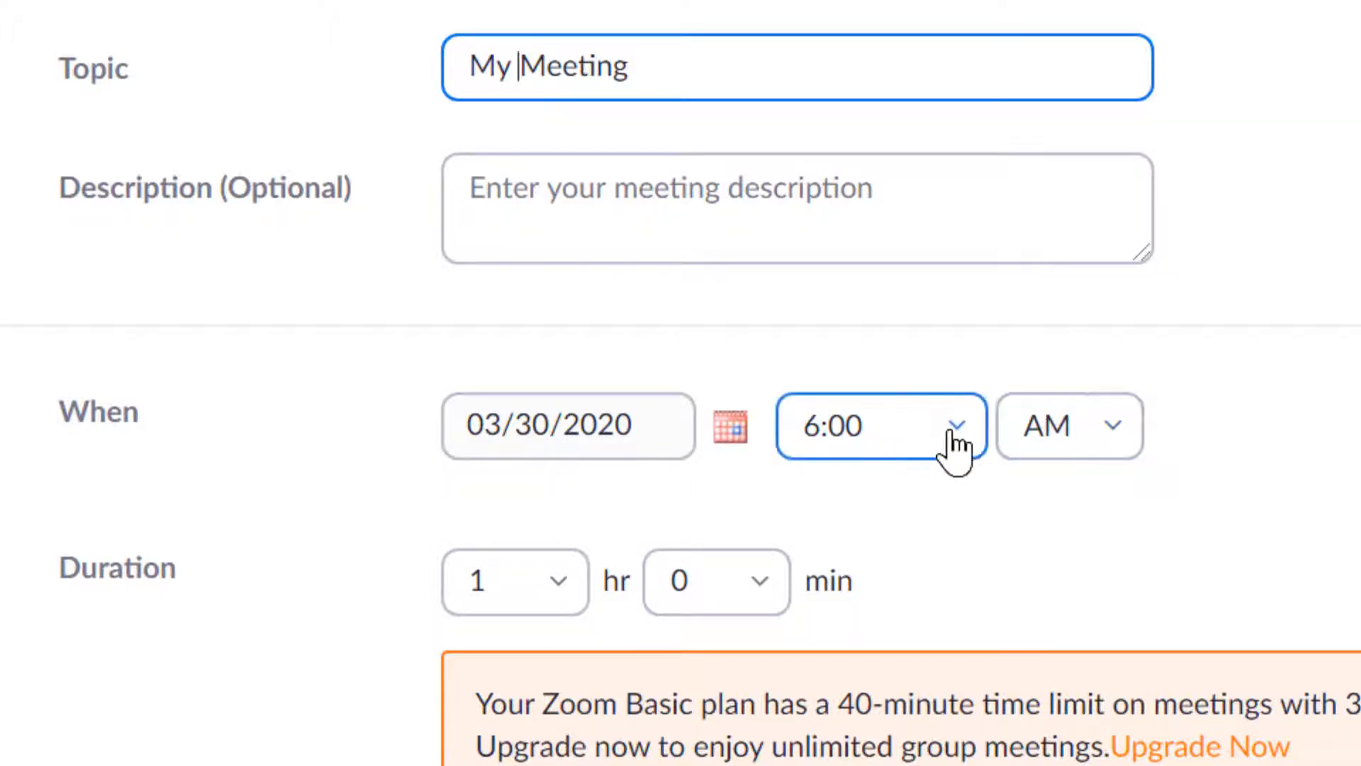
scroll(952, 431, "down", 3)
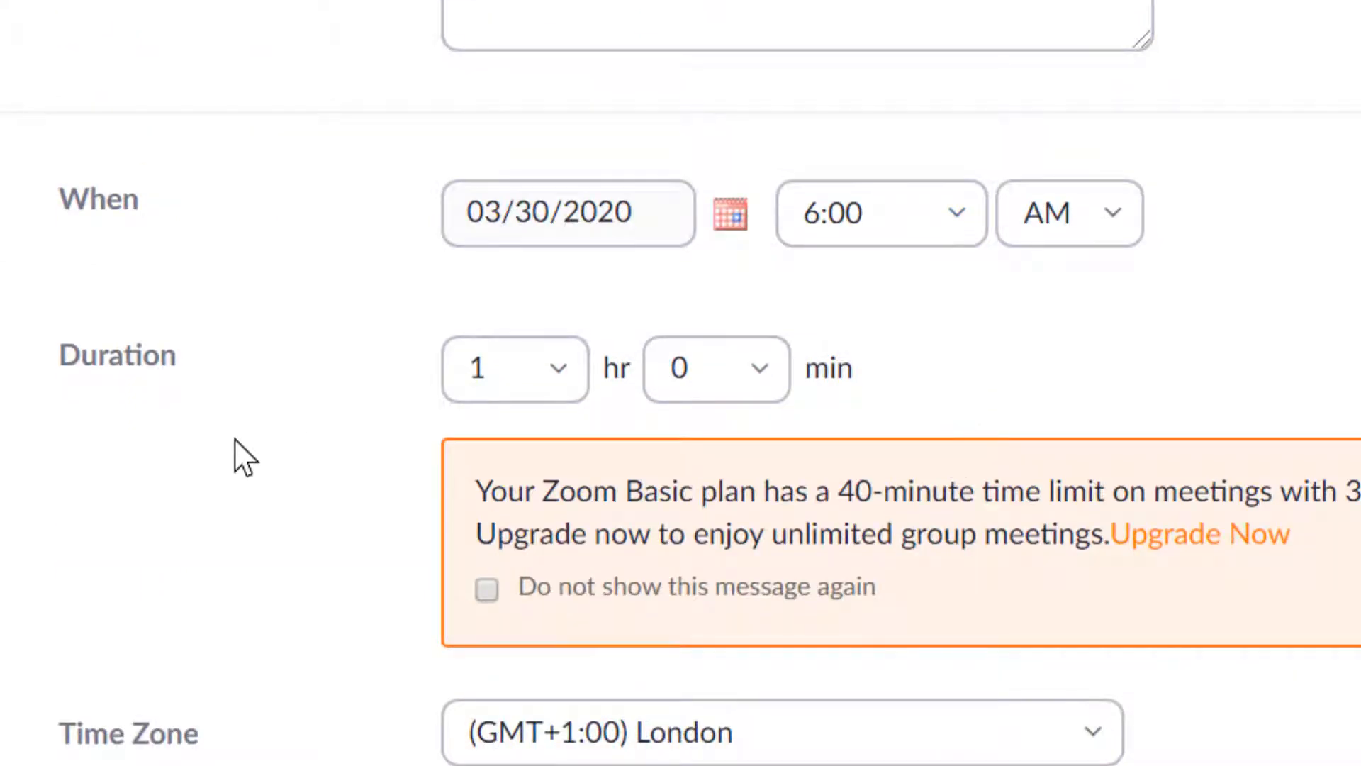
left_click(561, 390)
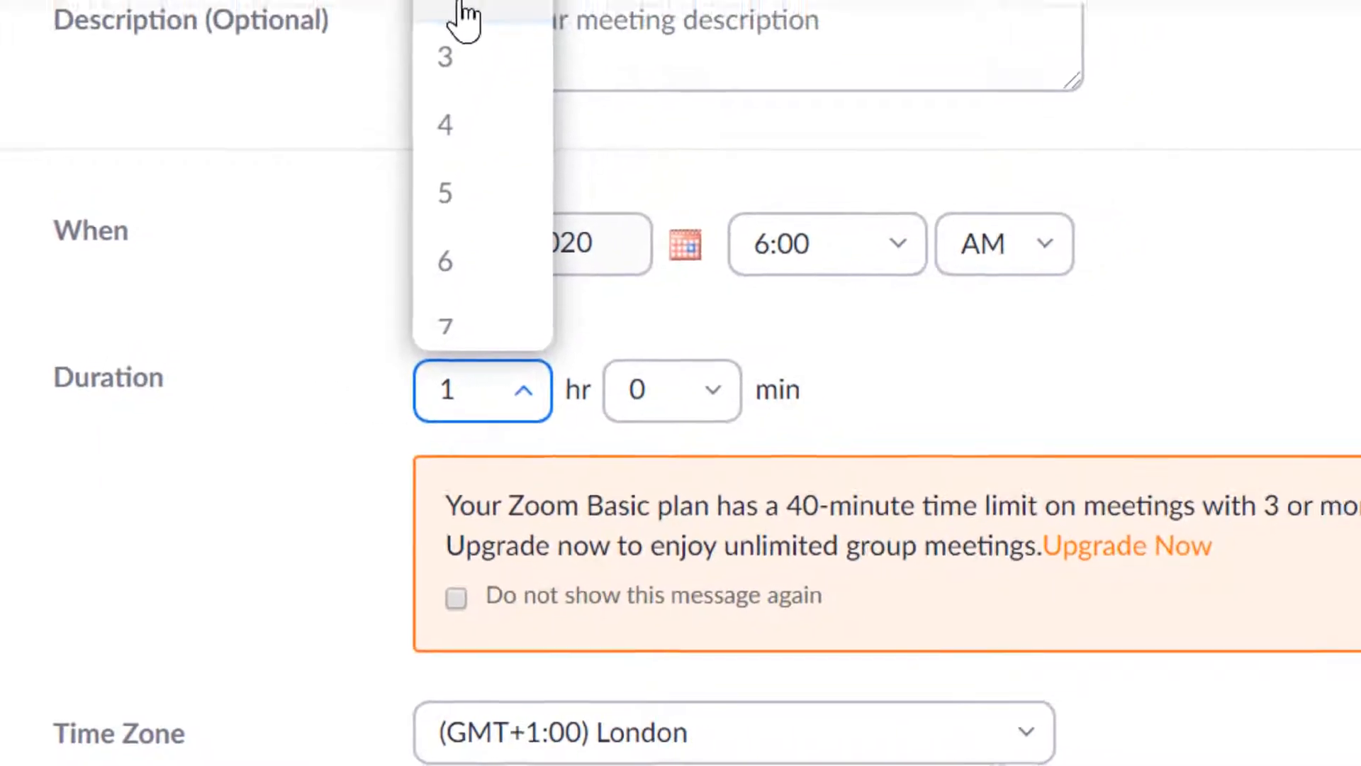
left_click(461, 11)
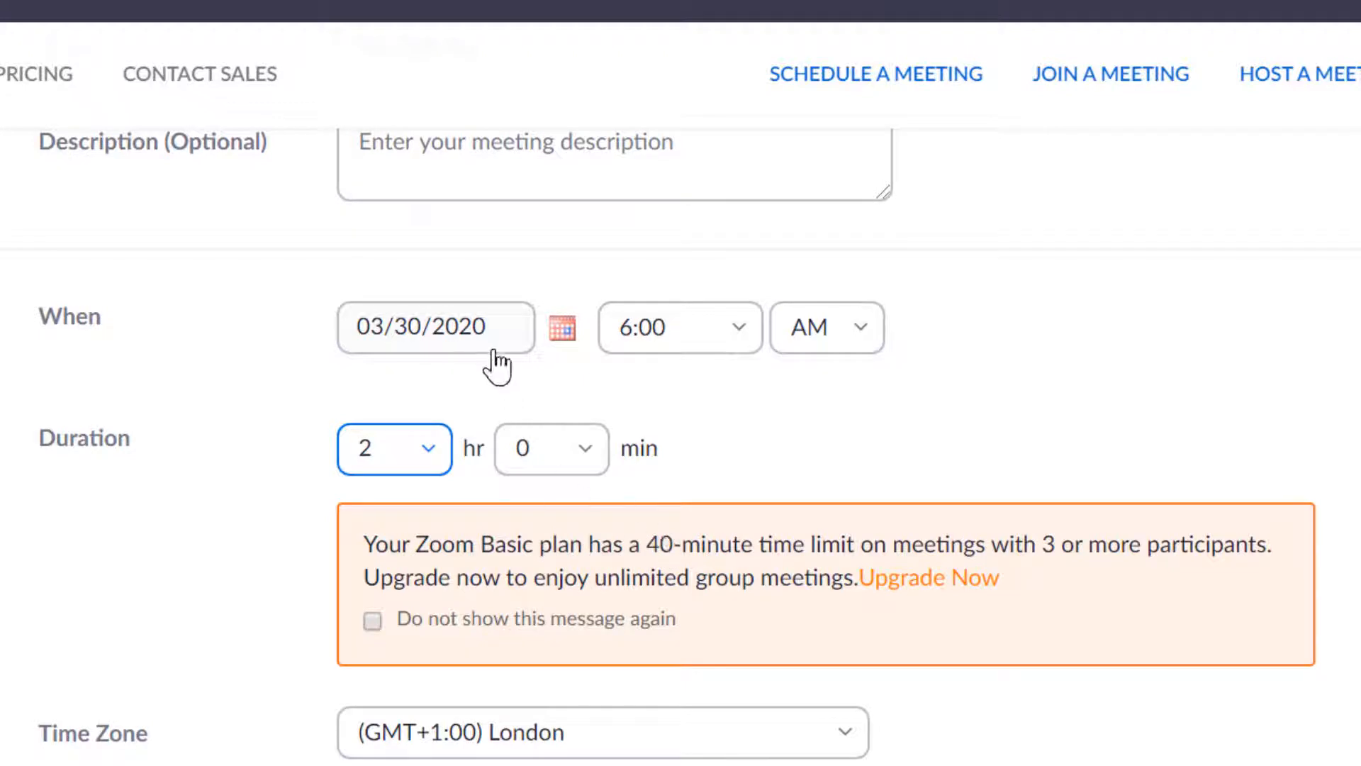
left_click(429, 462)
left_click(579, 450)
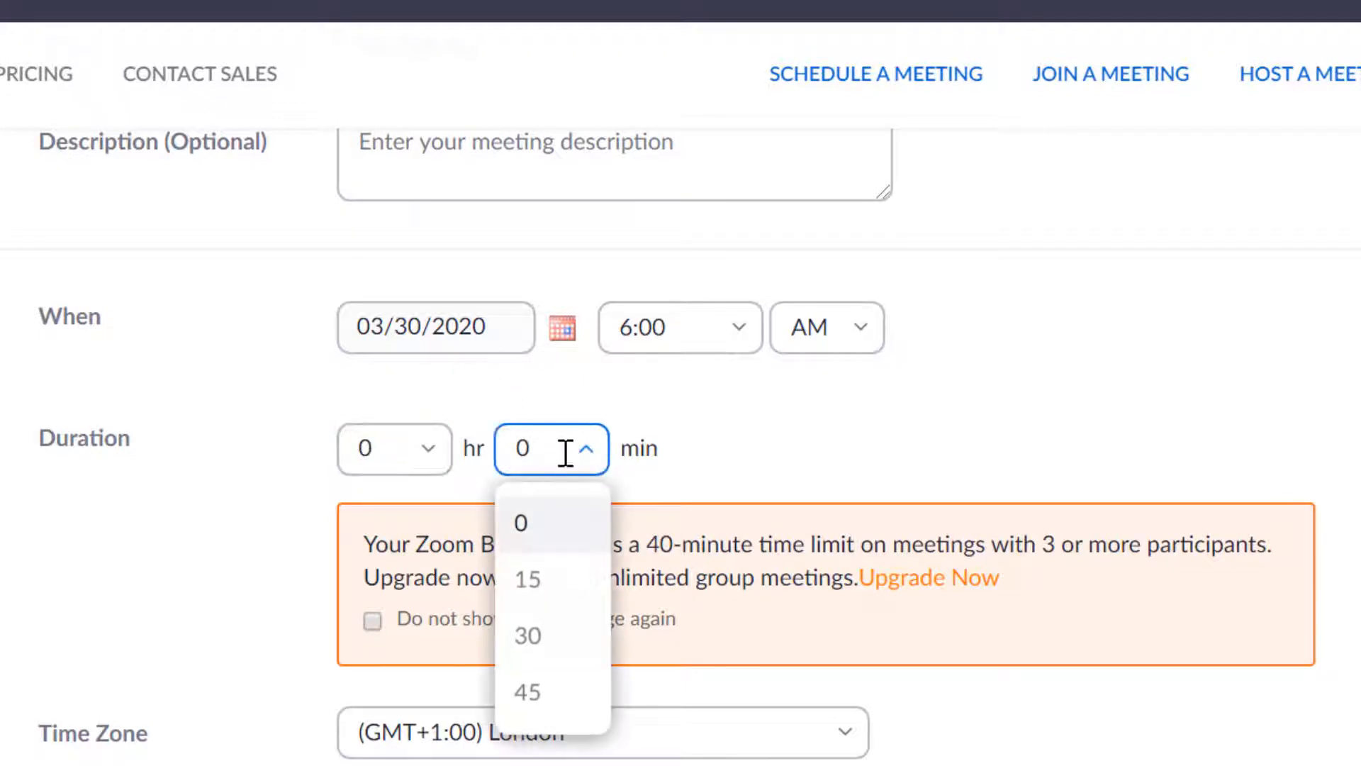
left_click(533, 645)
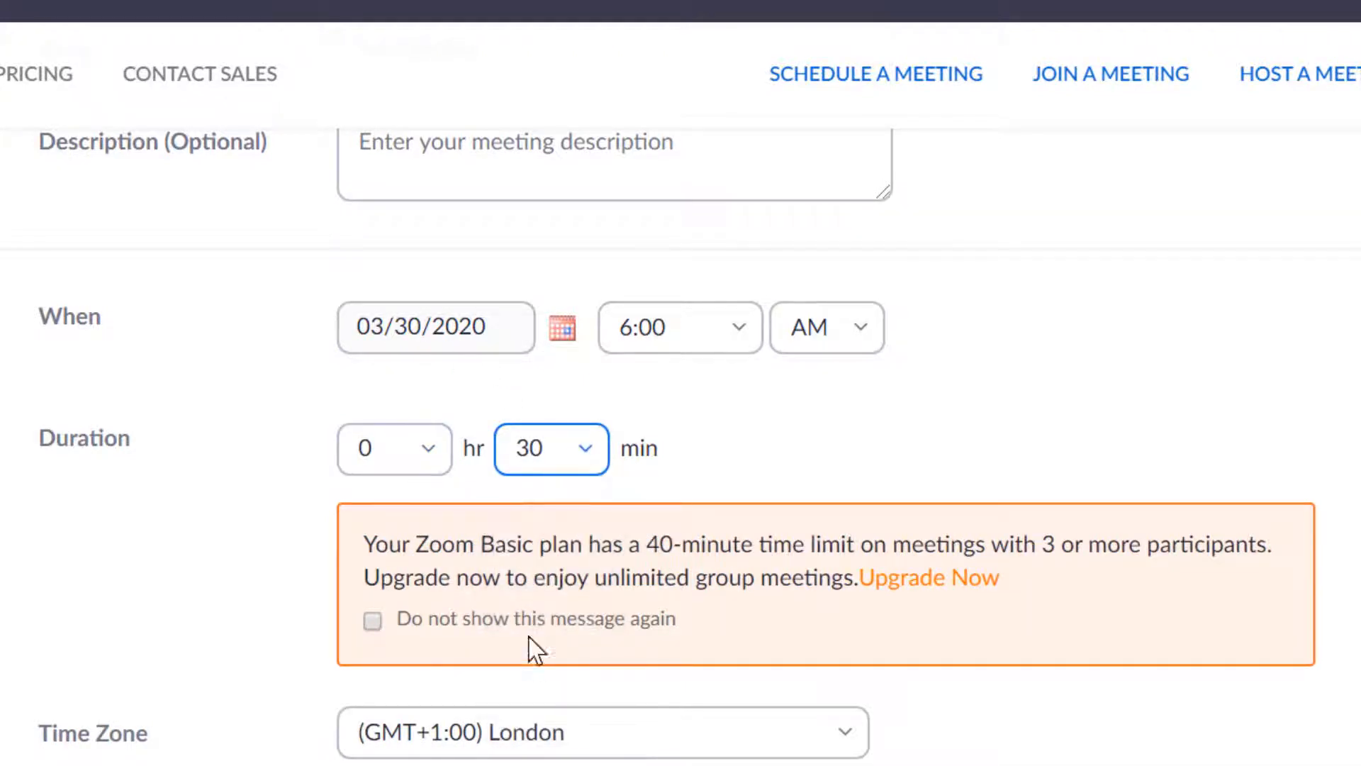
scroll(818, 525, "down", 5)
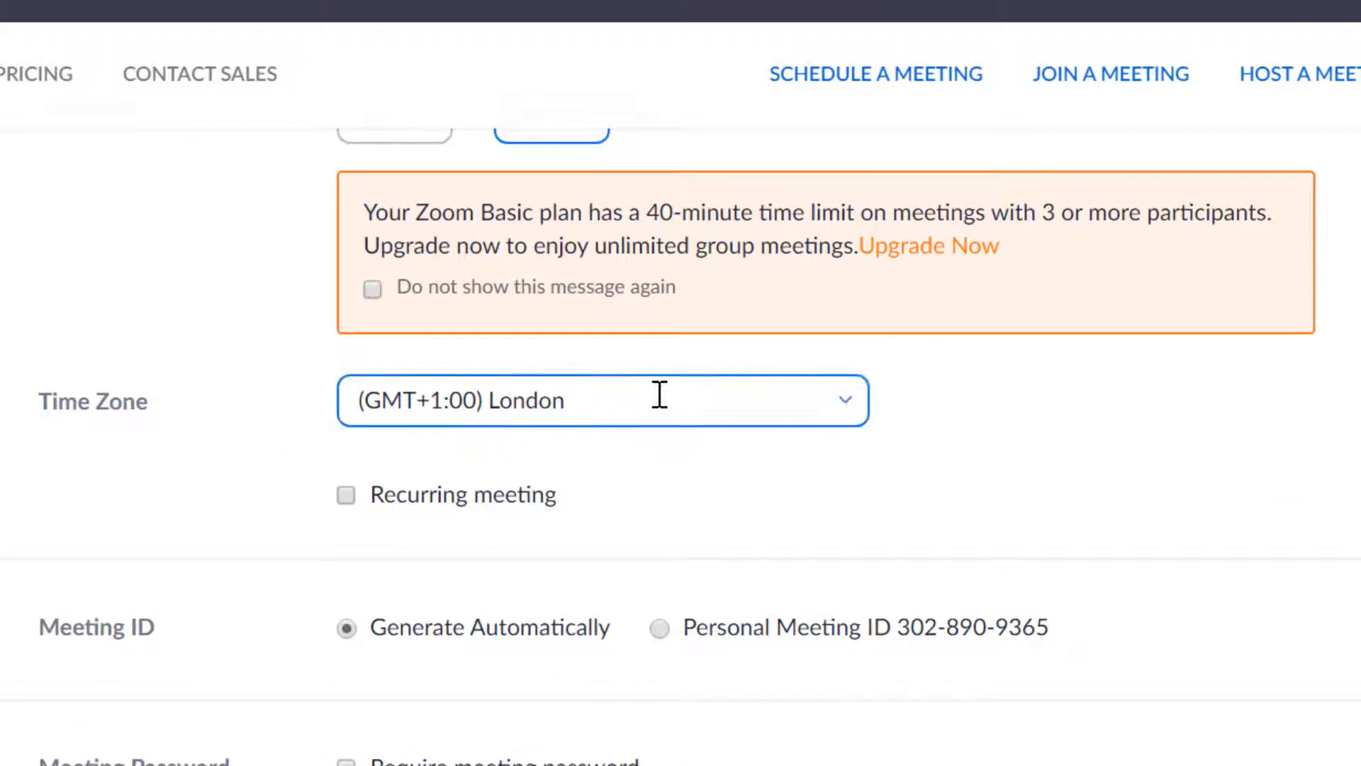
left_click(841, 405)
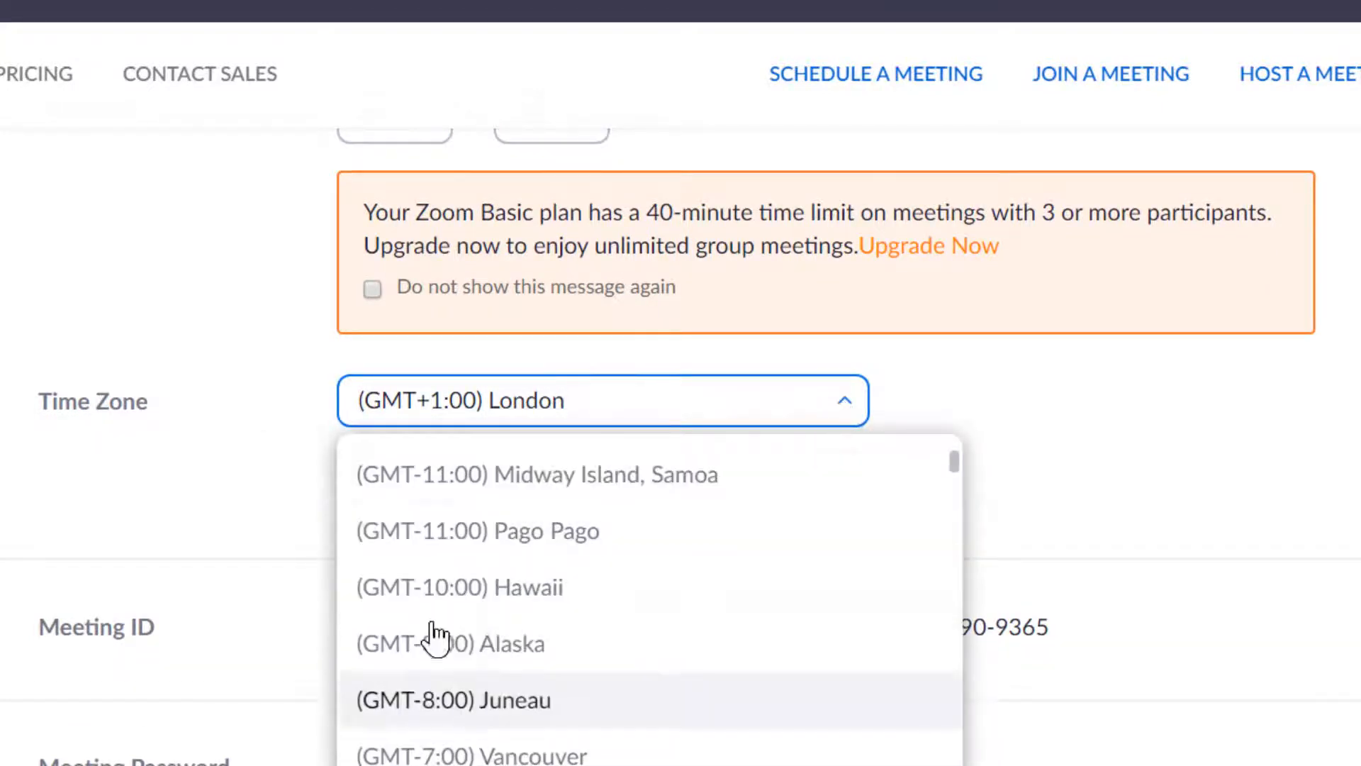
left_click(146, 487)
scroll(144, 489, "down", 2)
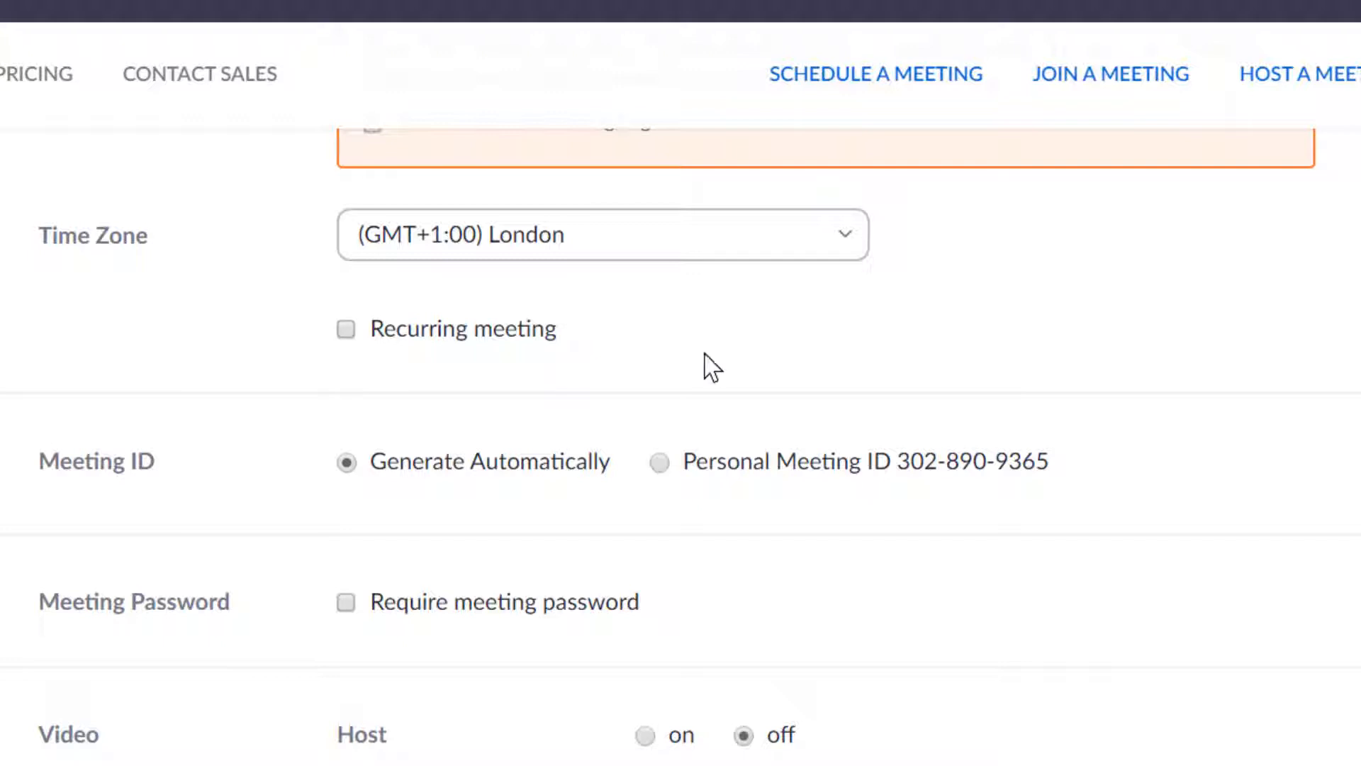
- Make the meeting recurring weekly, repeating every 4 weeks
left_click(346, 329)
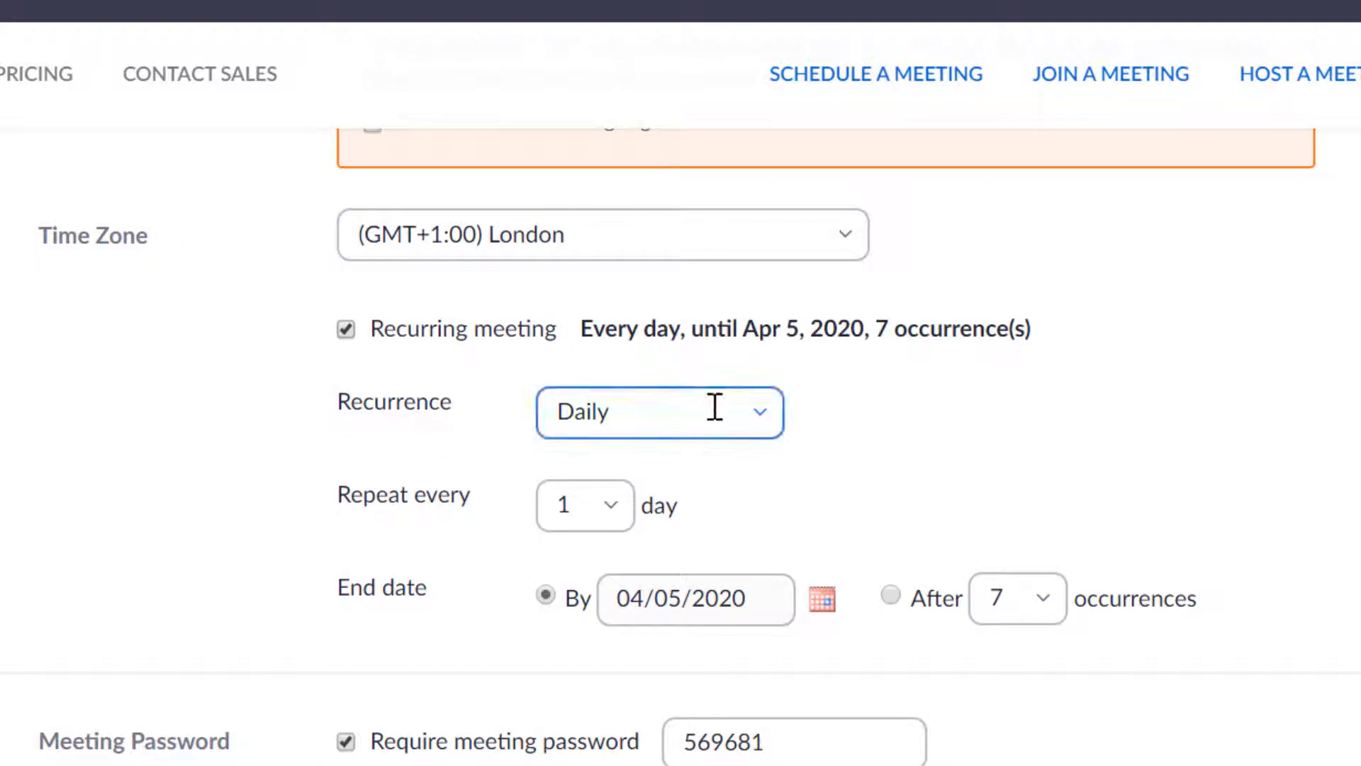
left_click(756, 425)
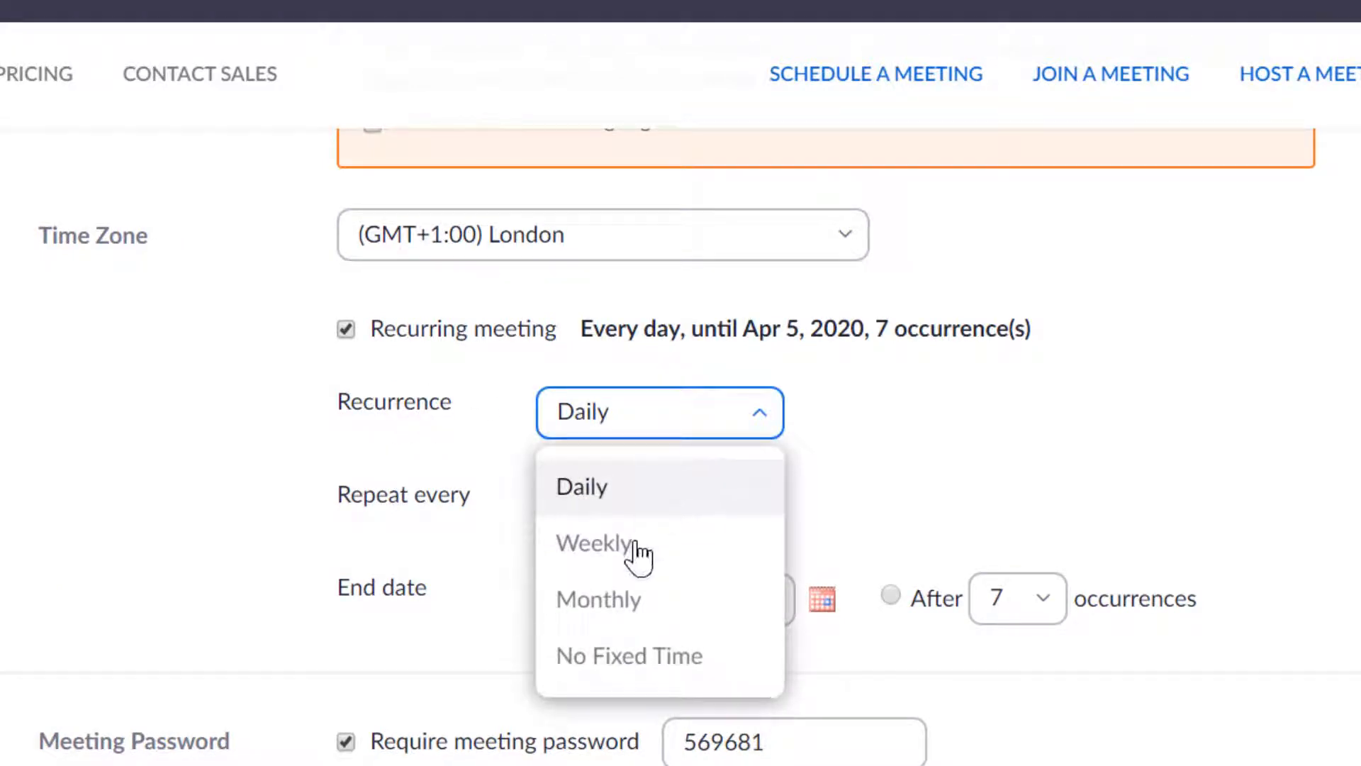
left_click(560, 553)
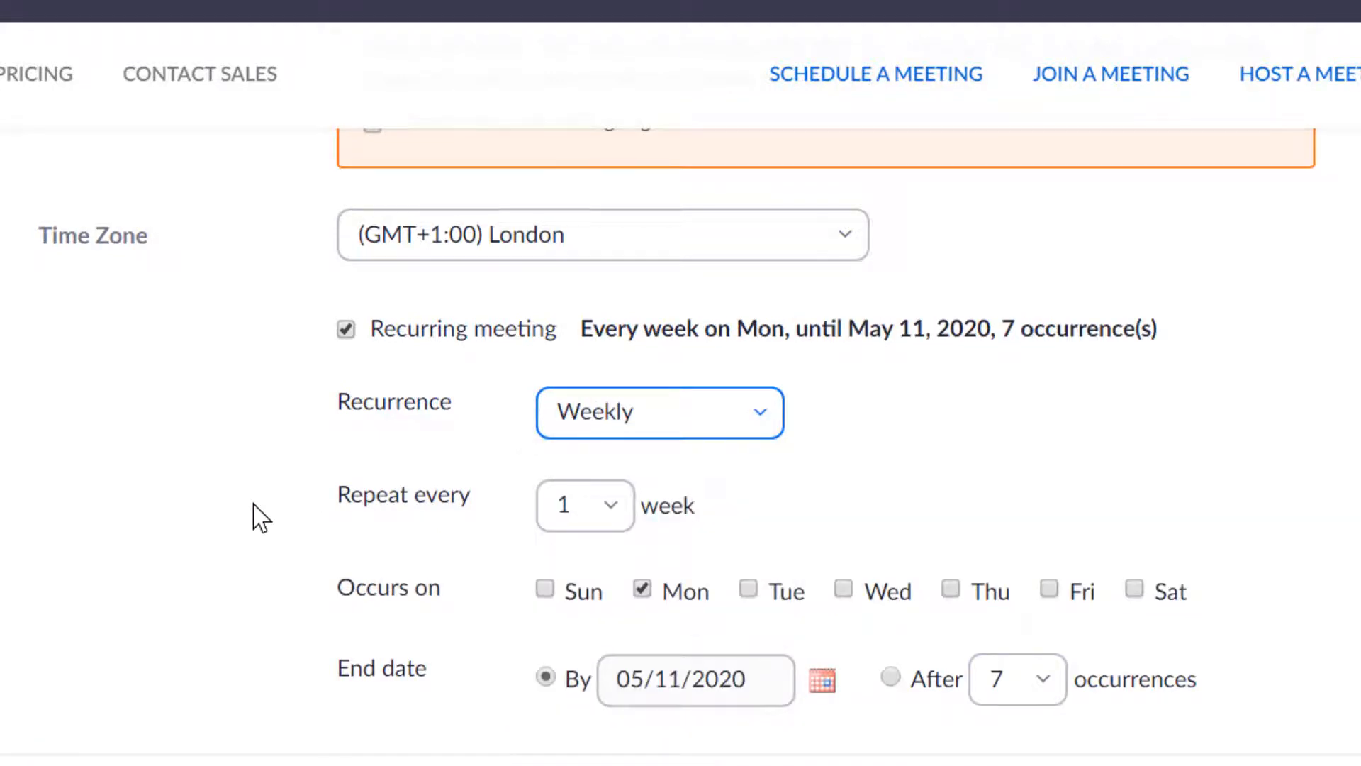
left_click(610, 511)
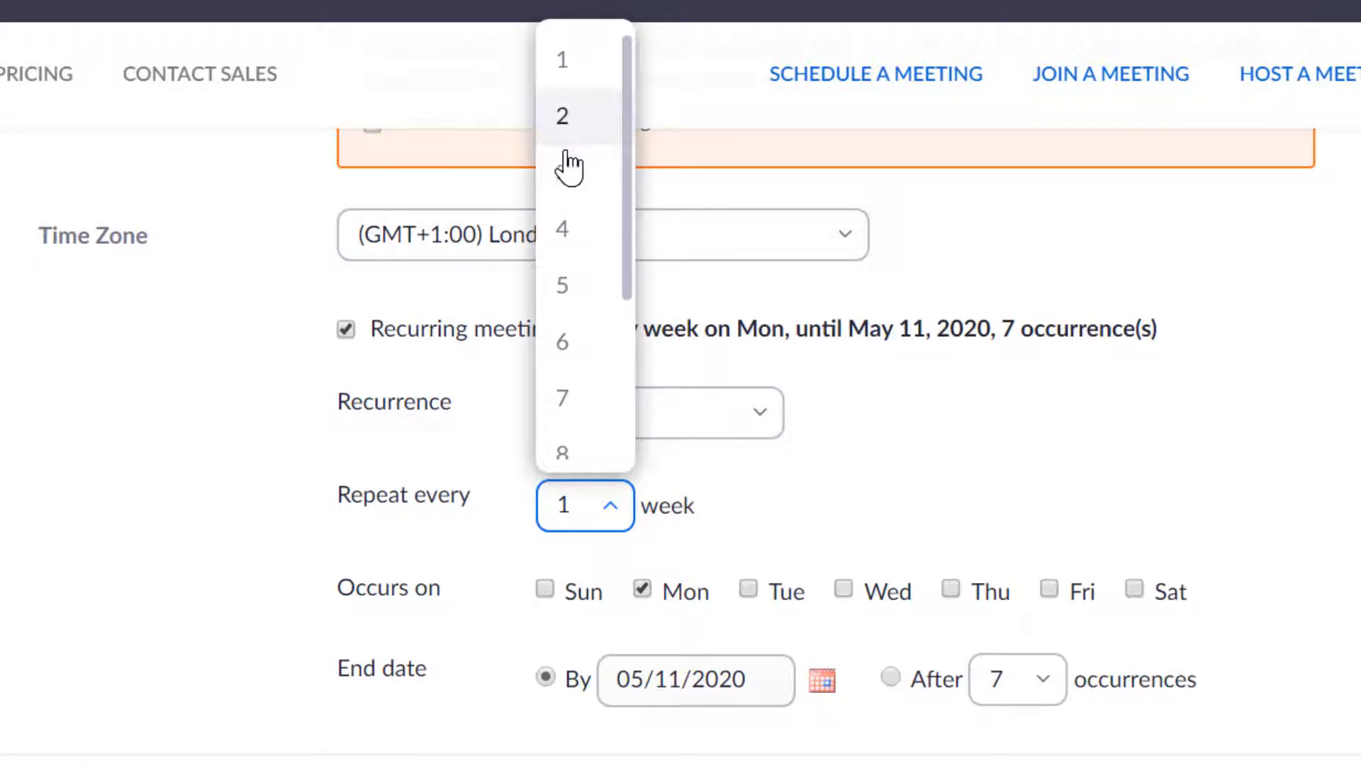
left_click(565, 234)
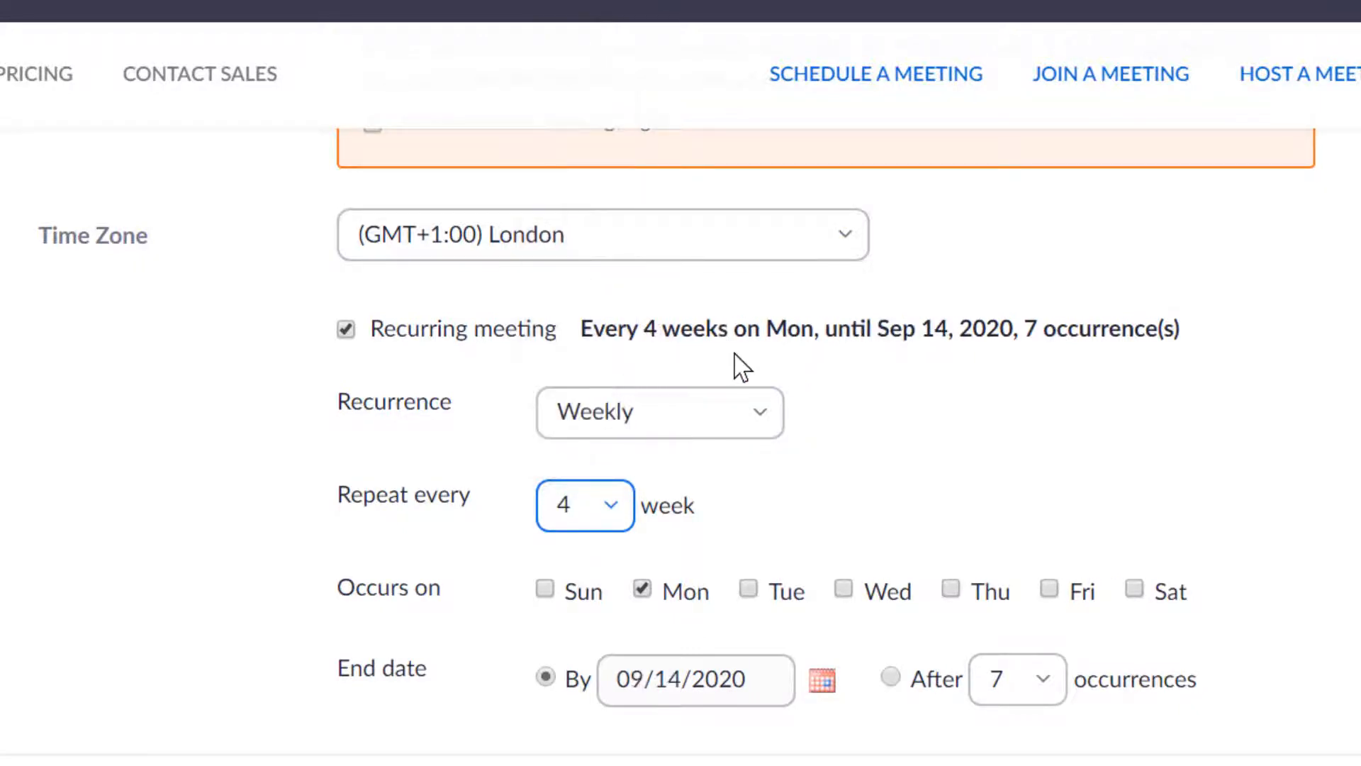
scroll(567, 411, "down", 2)
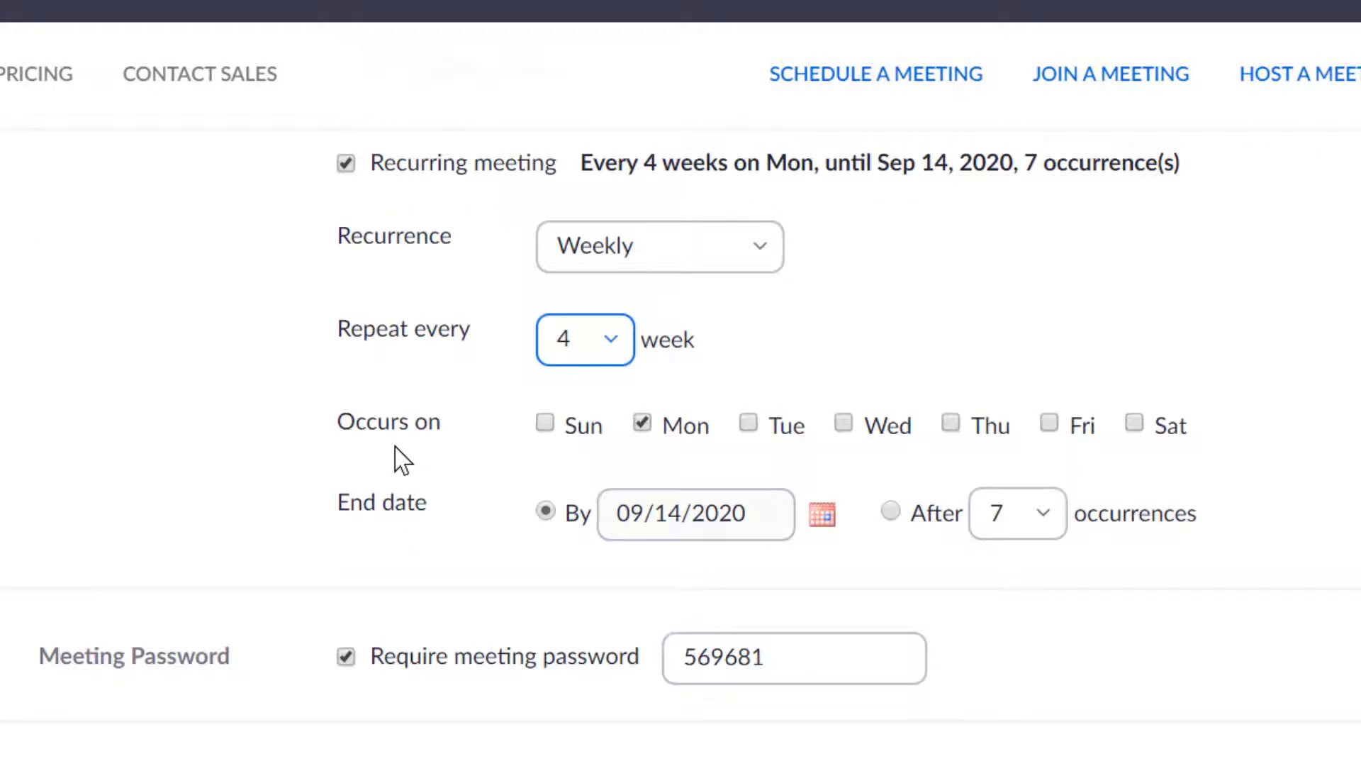
- Add Tuesday and Wednesday to Monday, giving 19 occurrences until Sep 14, 2020
left_click(749, 424)
left_click(843, 423)
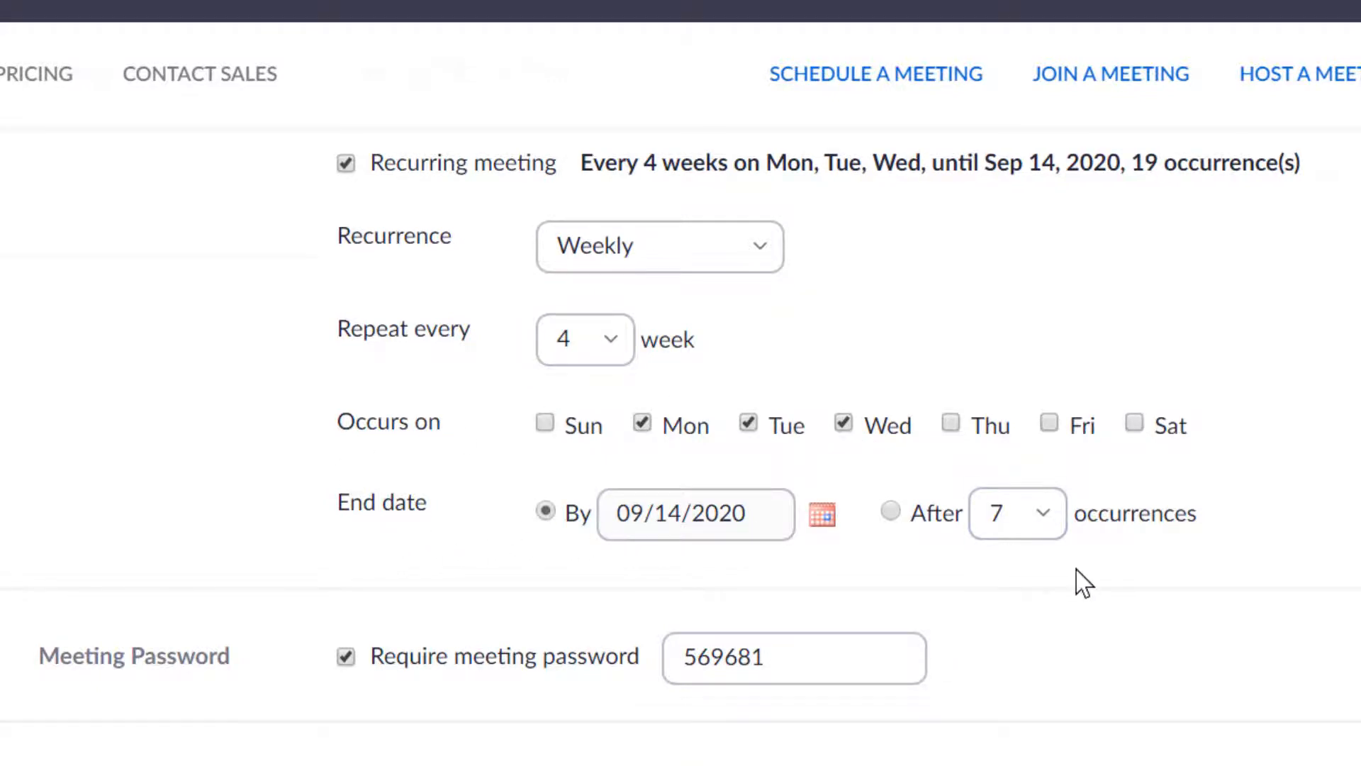
scroll(1083, 582, "down", 3)
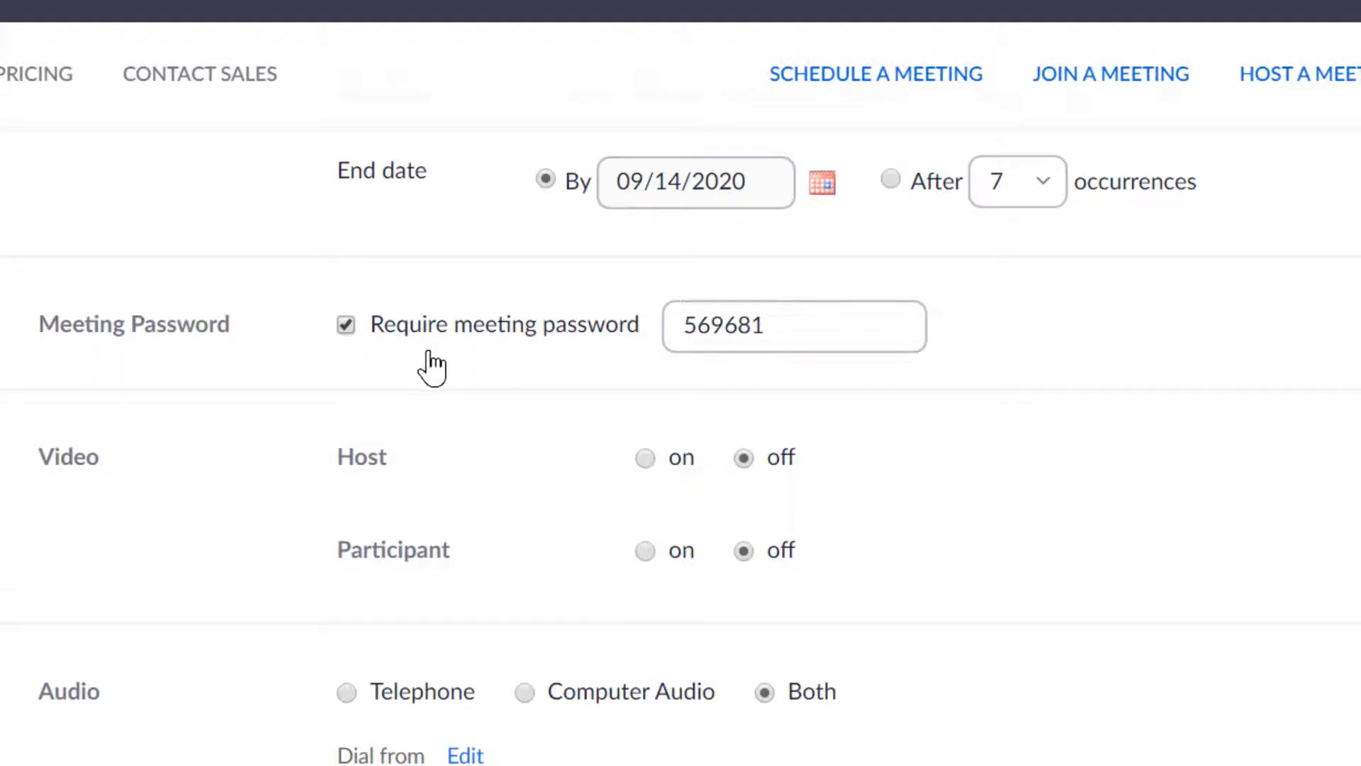
- Re-enable Require meeting password, enter a new custom password, and set Participant video on
left_click(346, 327)
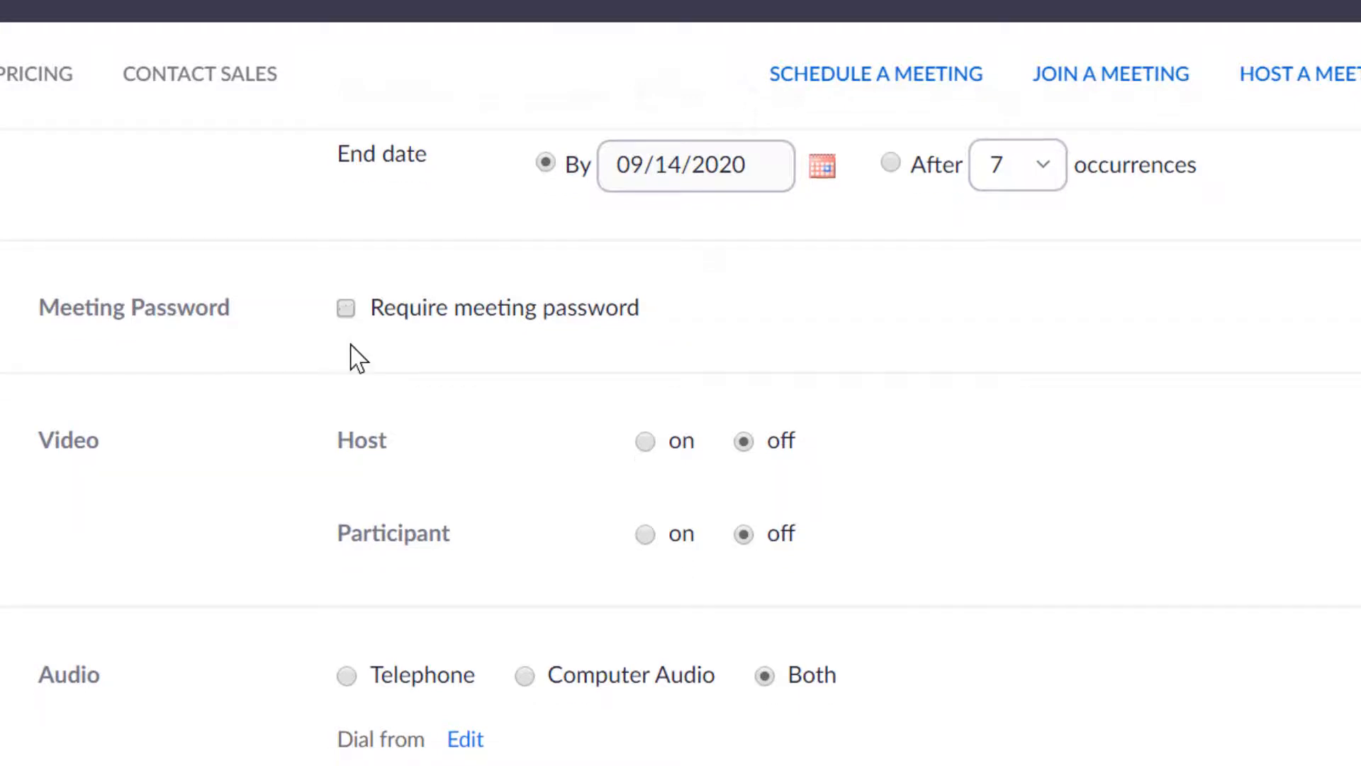
scroll(401, 349, "up", 2)
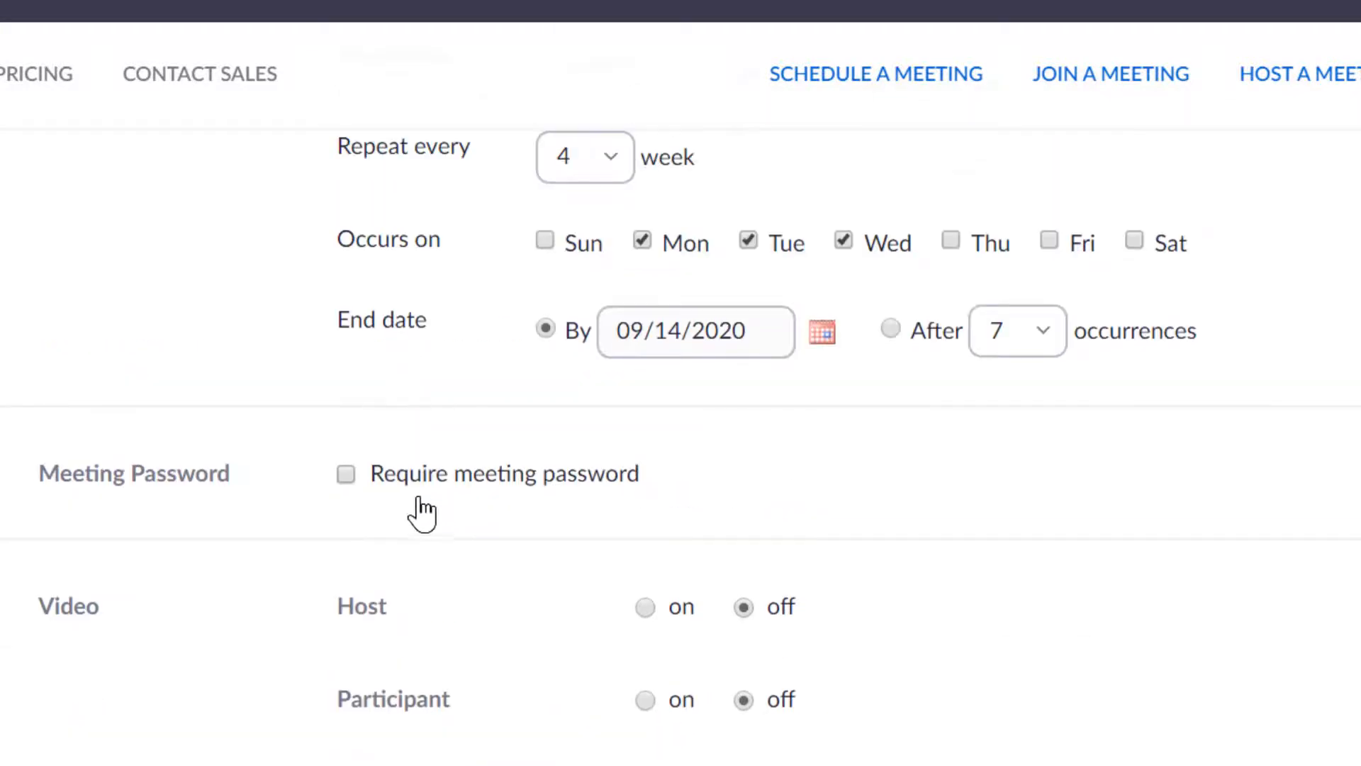
left_click(346, 474)
left_click_drag(784, 470, 596, 477)
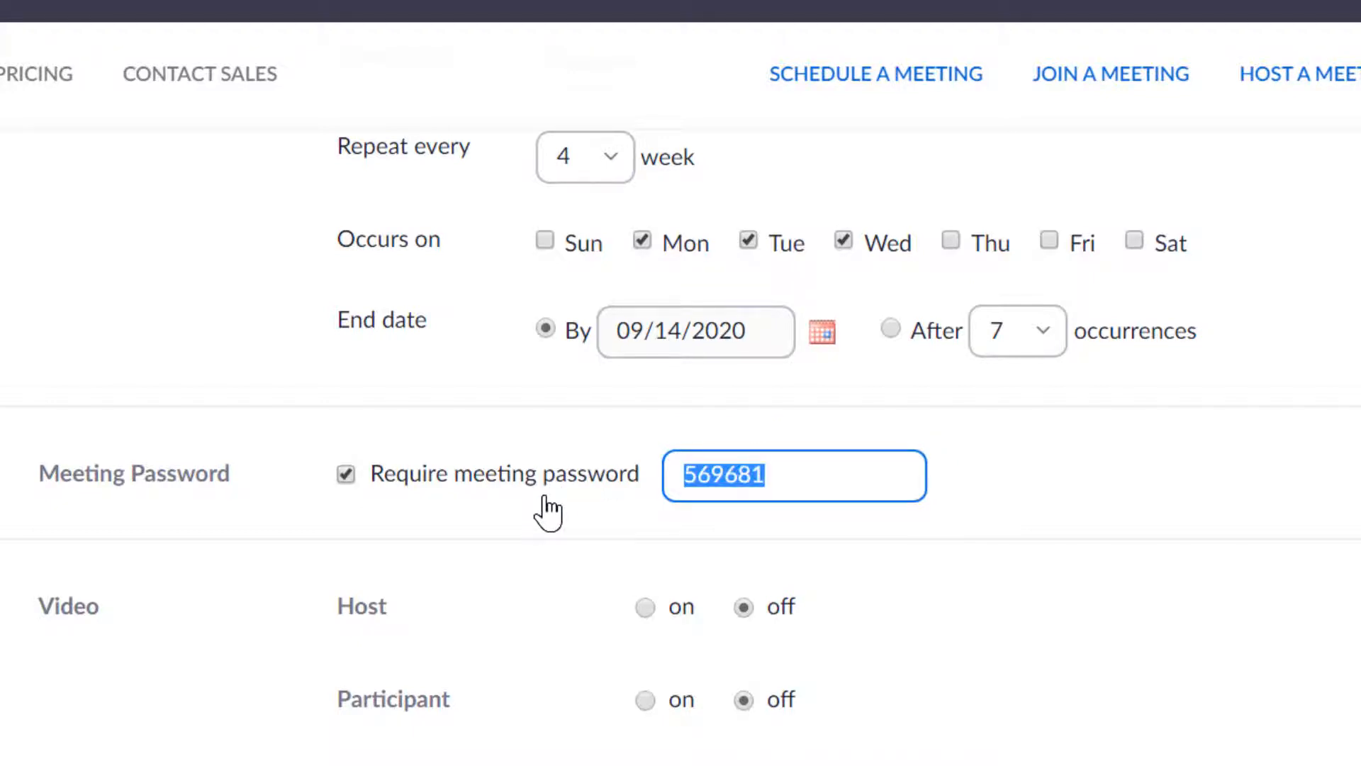
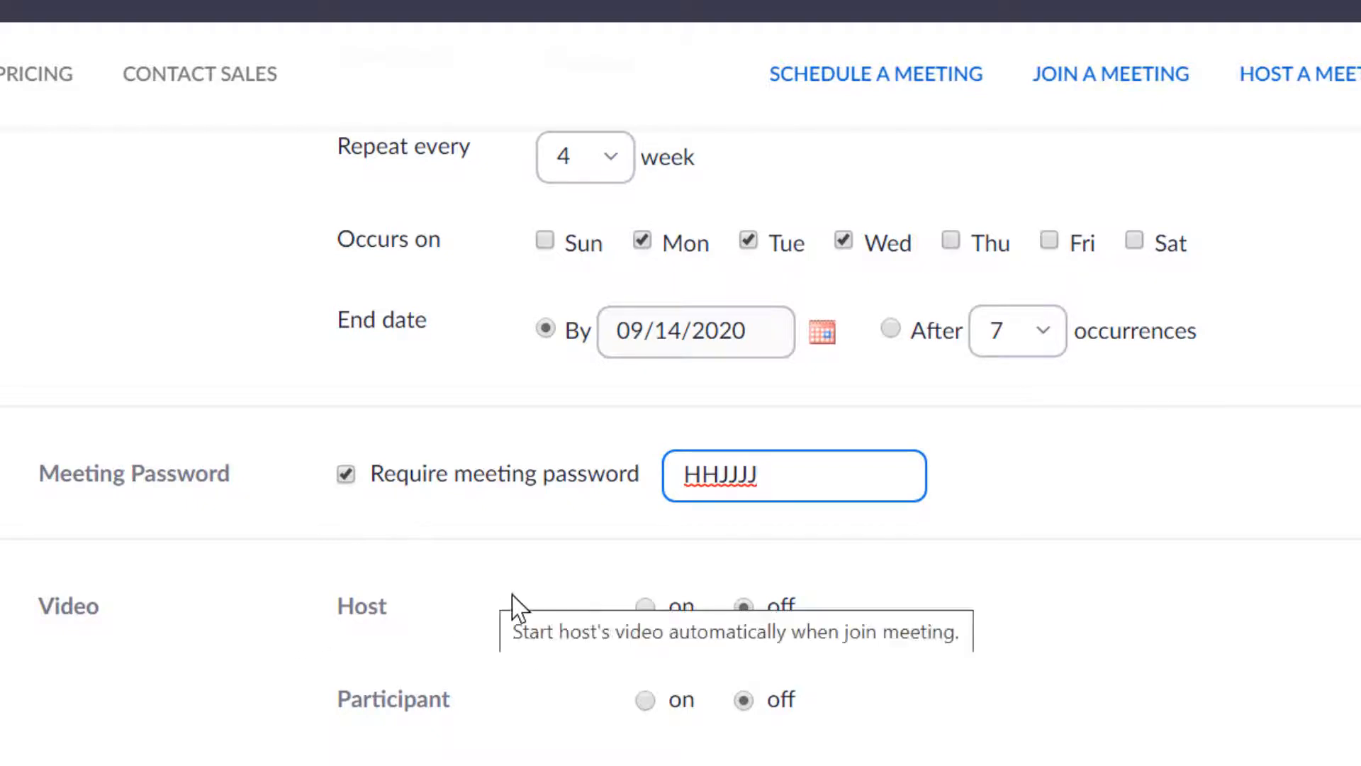
left_click(645, 608)
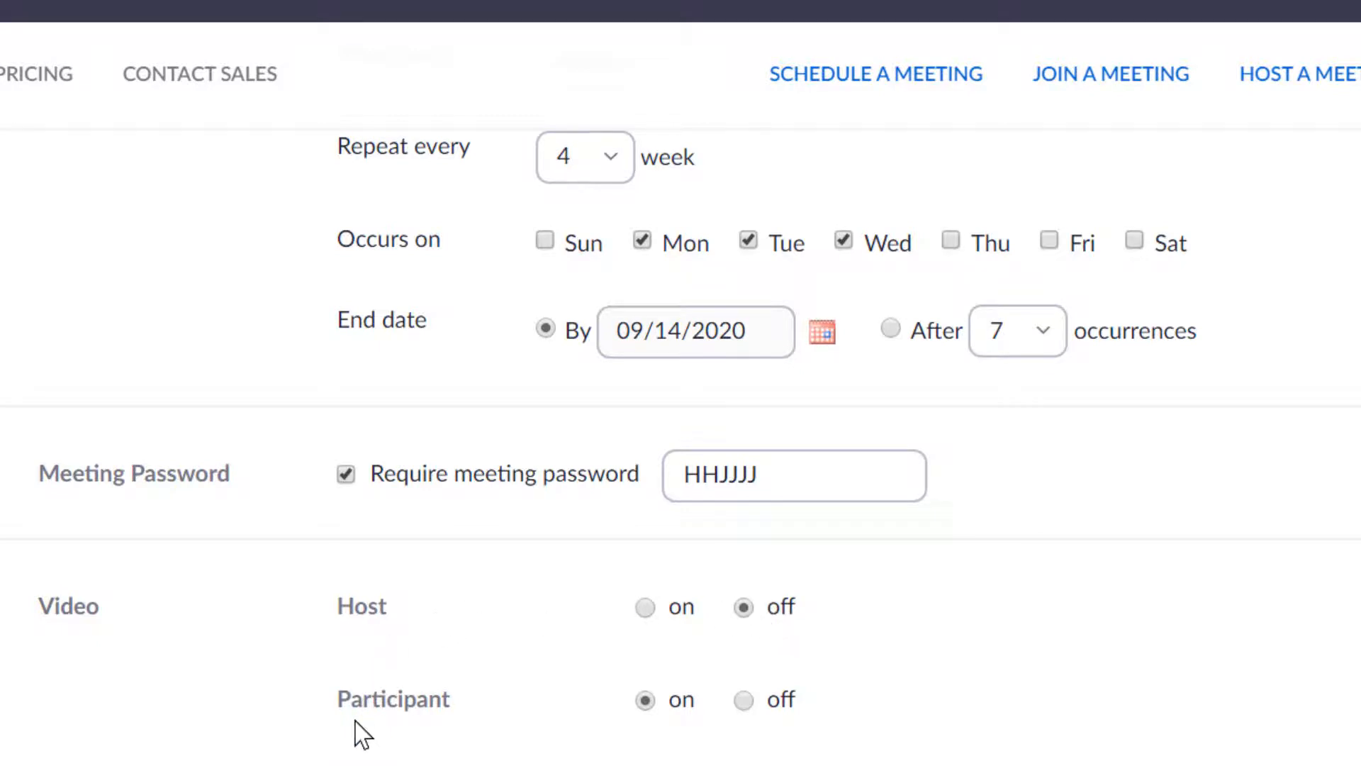
- Set participant video off and enable join before host, mute on entry and waiting room
left_click(743, 701)
scroll(915, 663, "down", 5)
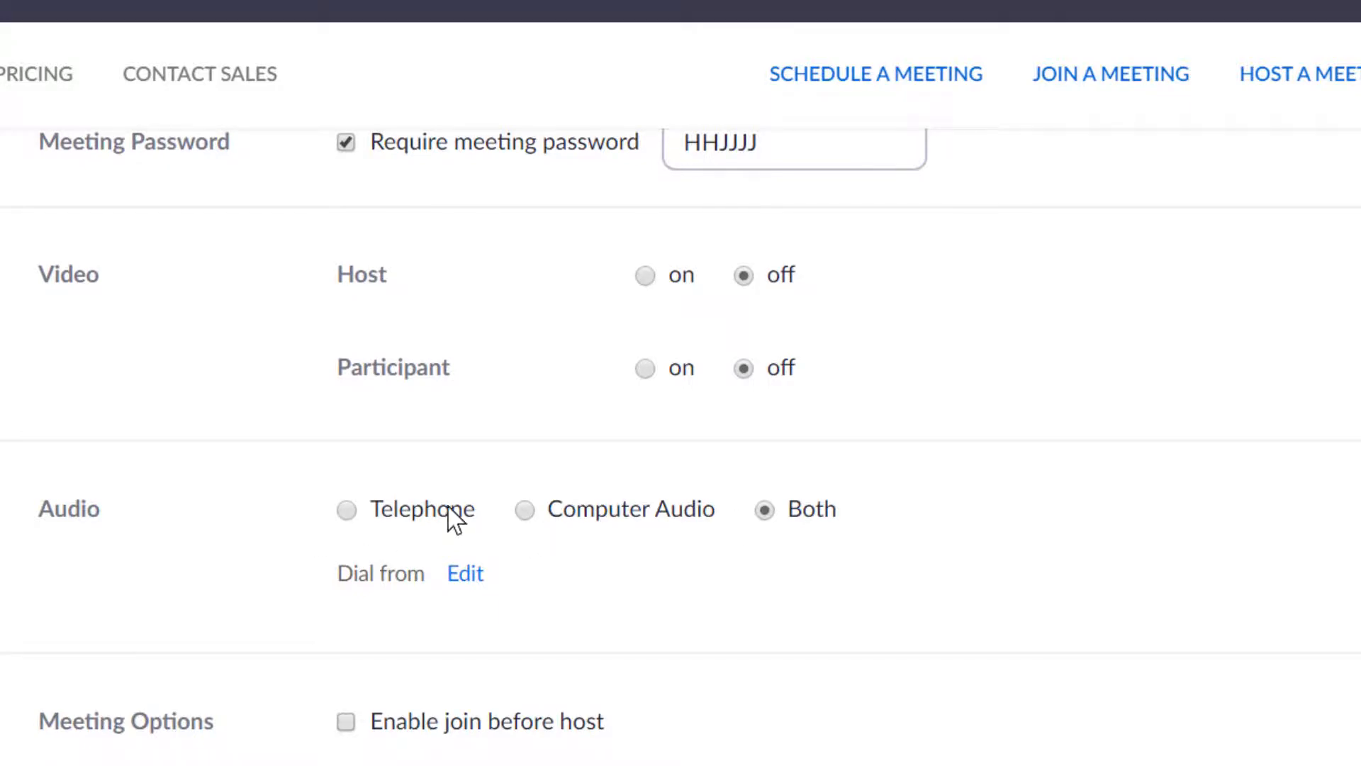
scroll(252, 516, "down", 5)
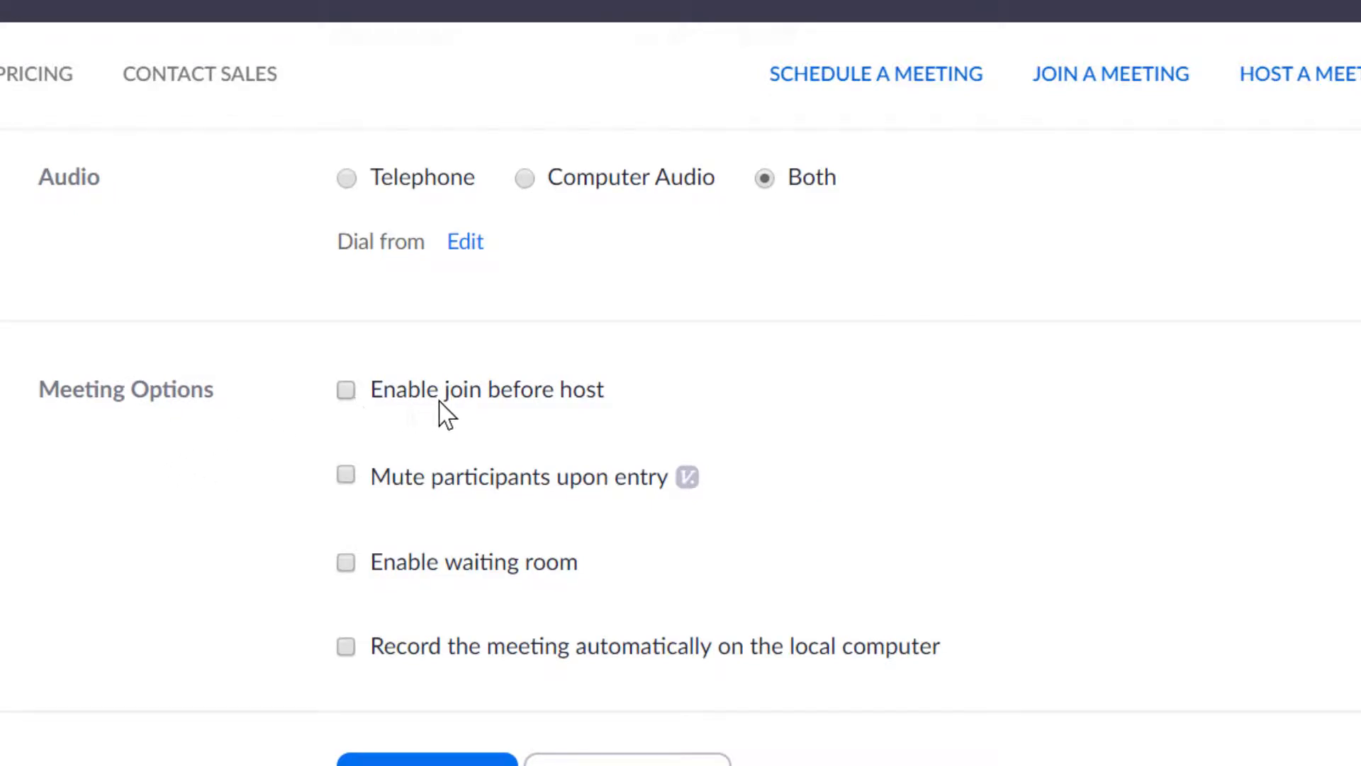
left_click(346, 390)
left_click(346, 474)
left_click(346, 566)
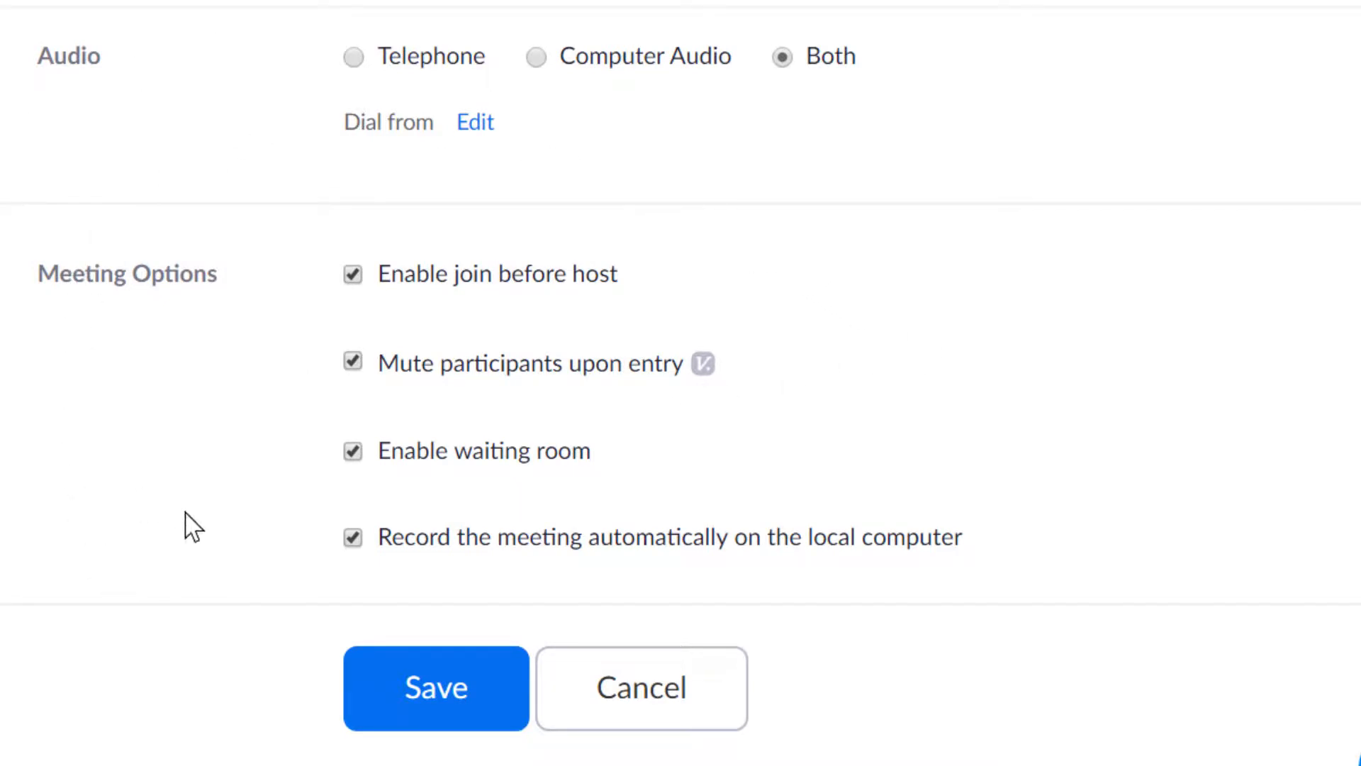
- Save the recurring meeting and add it to Google Calendar
left_click(423, 691)
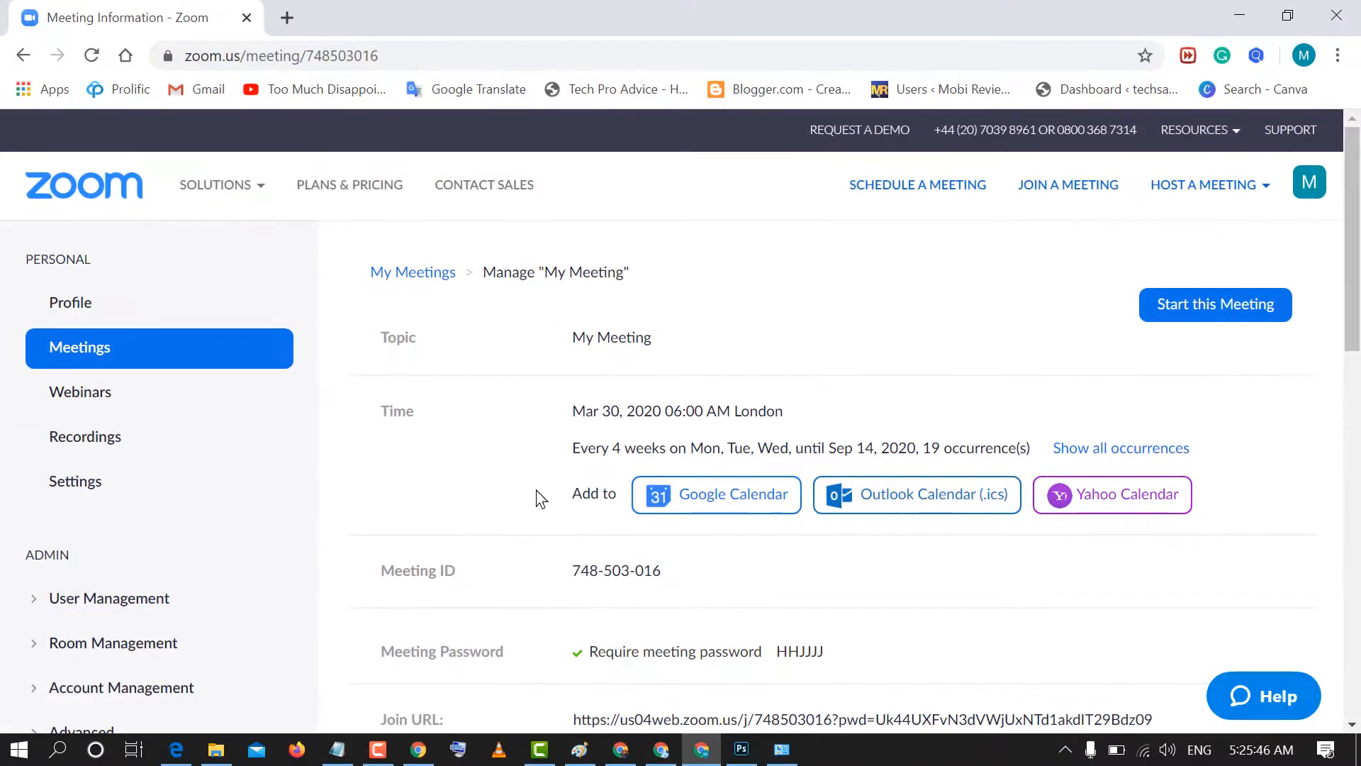
left_click(717, 496)
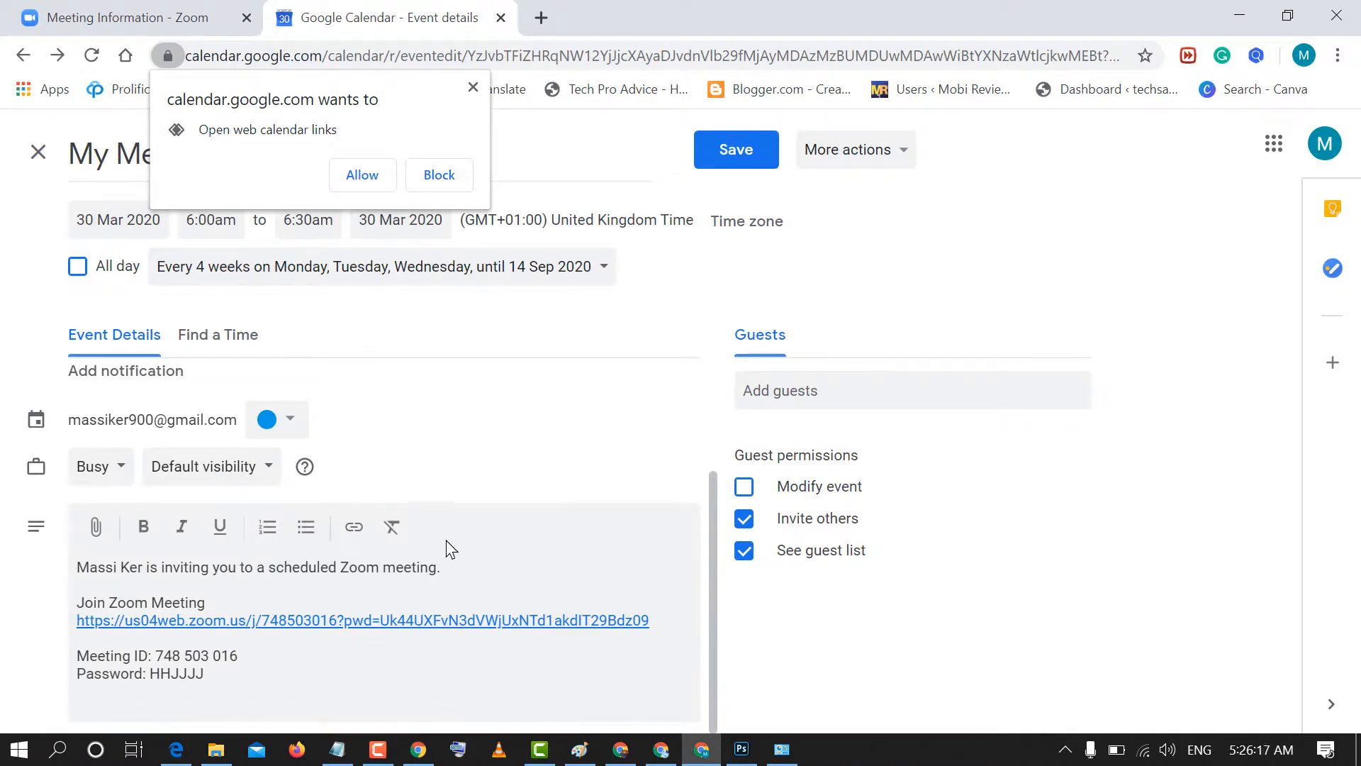
scroll(448, 548, "up", 2)
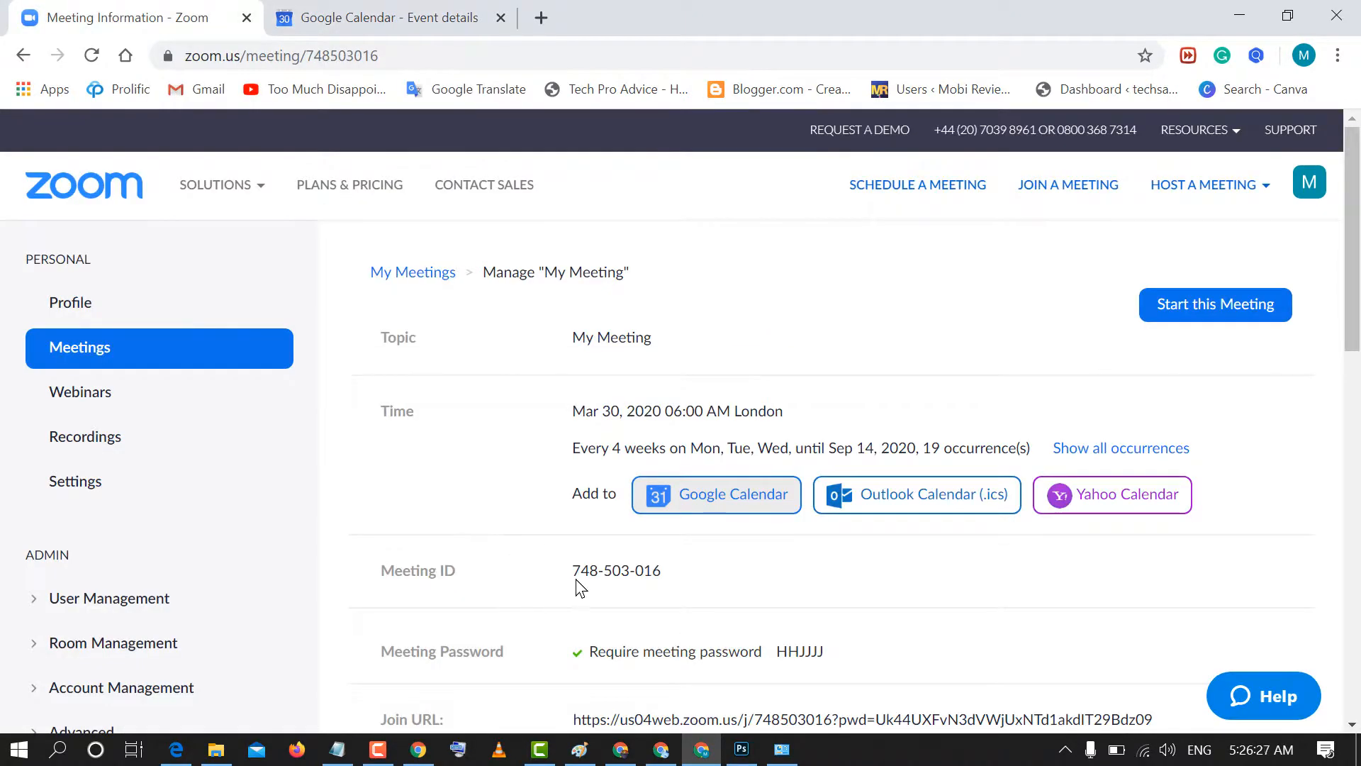
left_click_drag(572, 571, 677, 578)
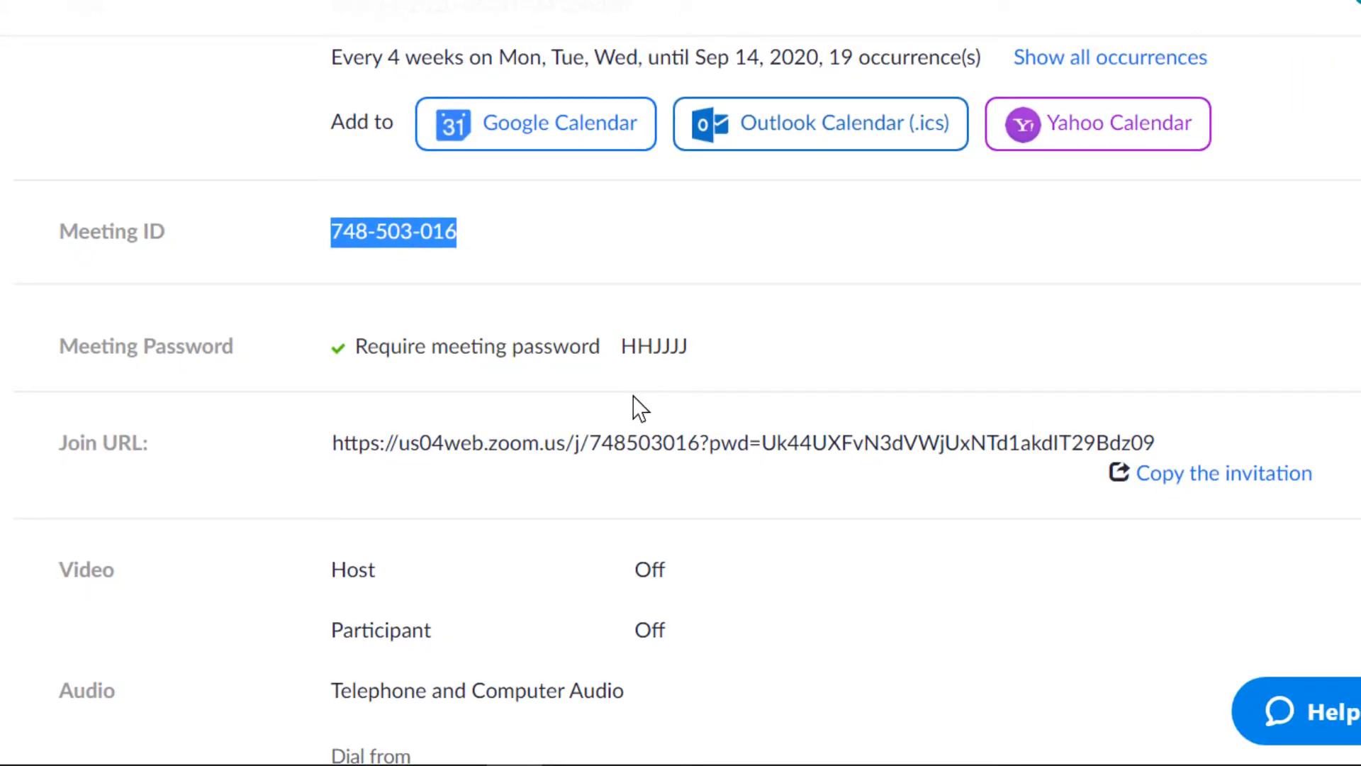
left_click(812, 488)
scroll(813, 487, "up", 1)
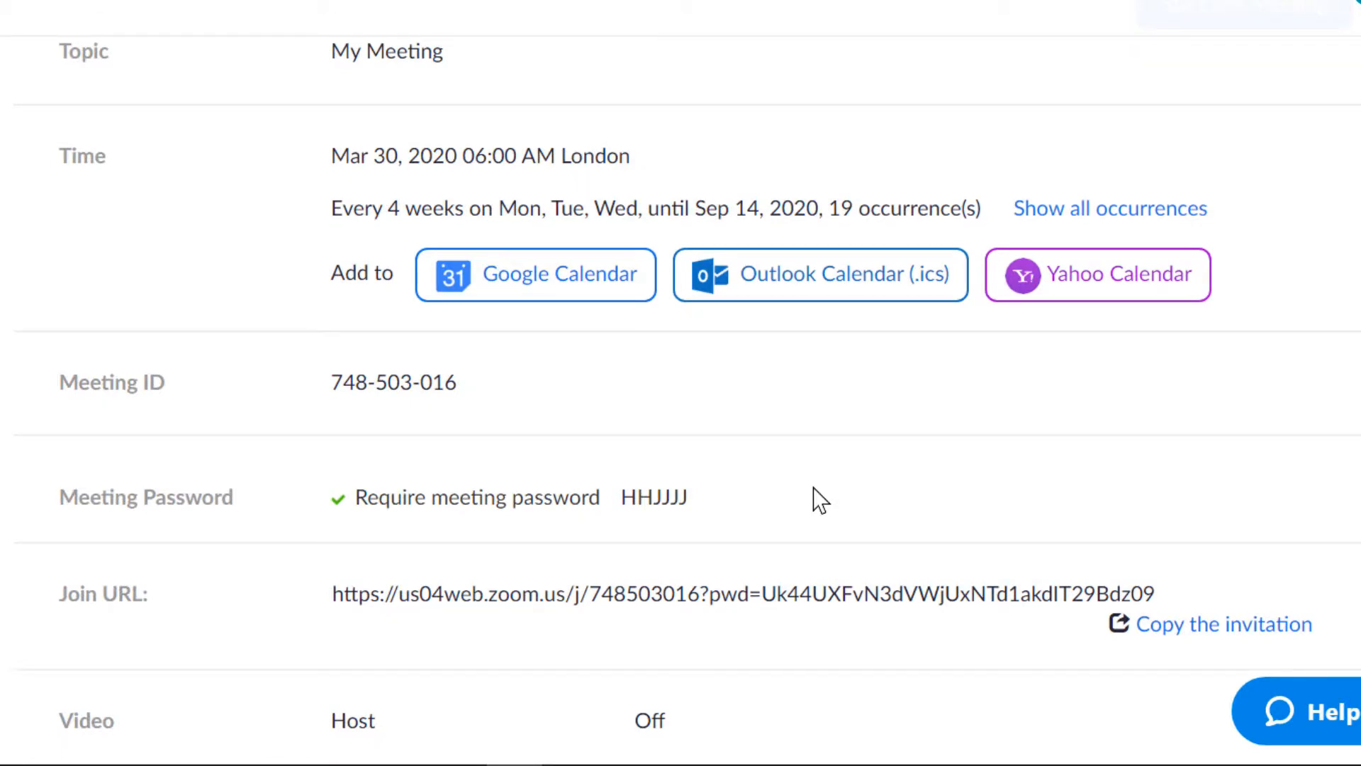
scroll(813, 487, "up", 1)
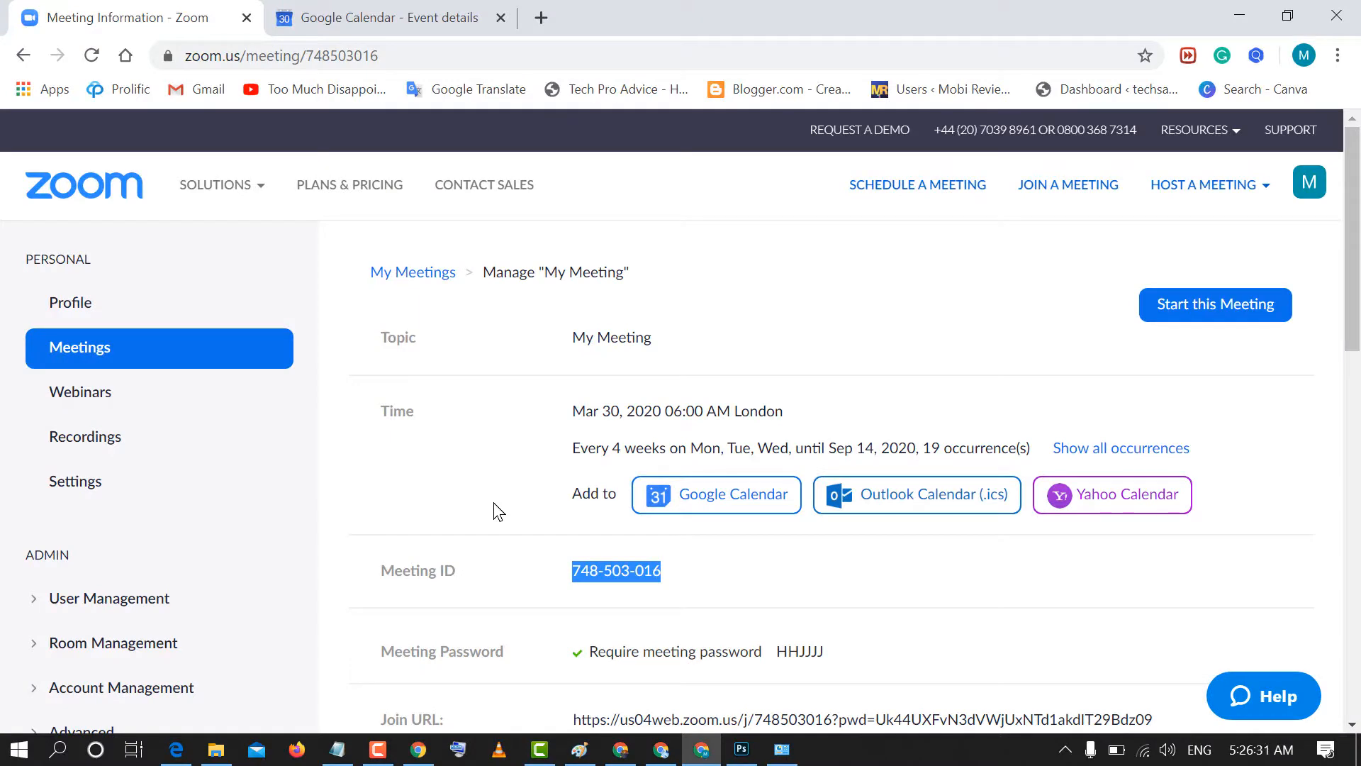